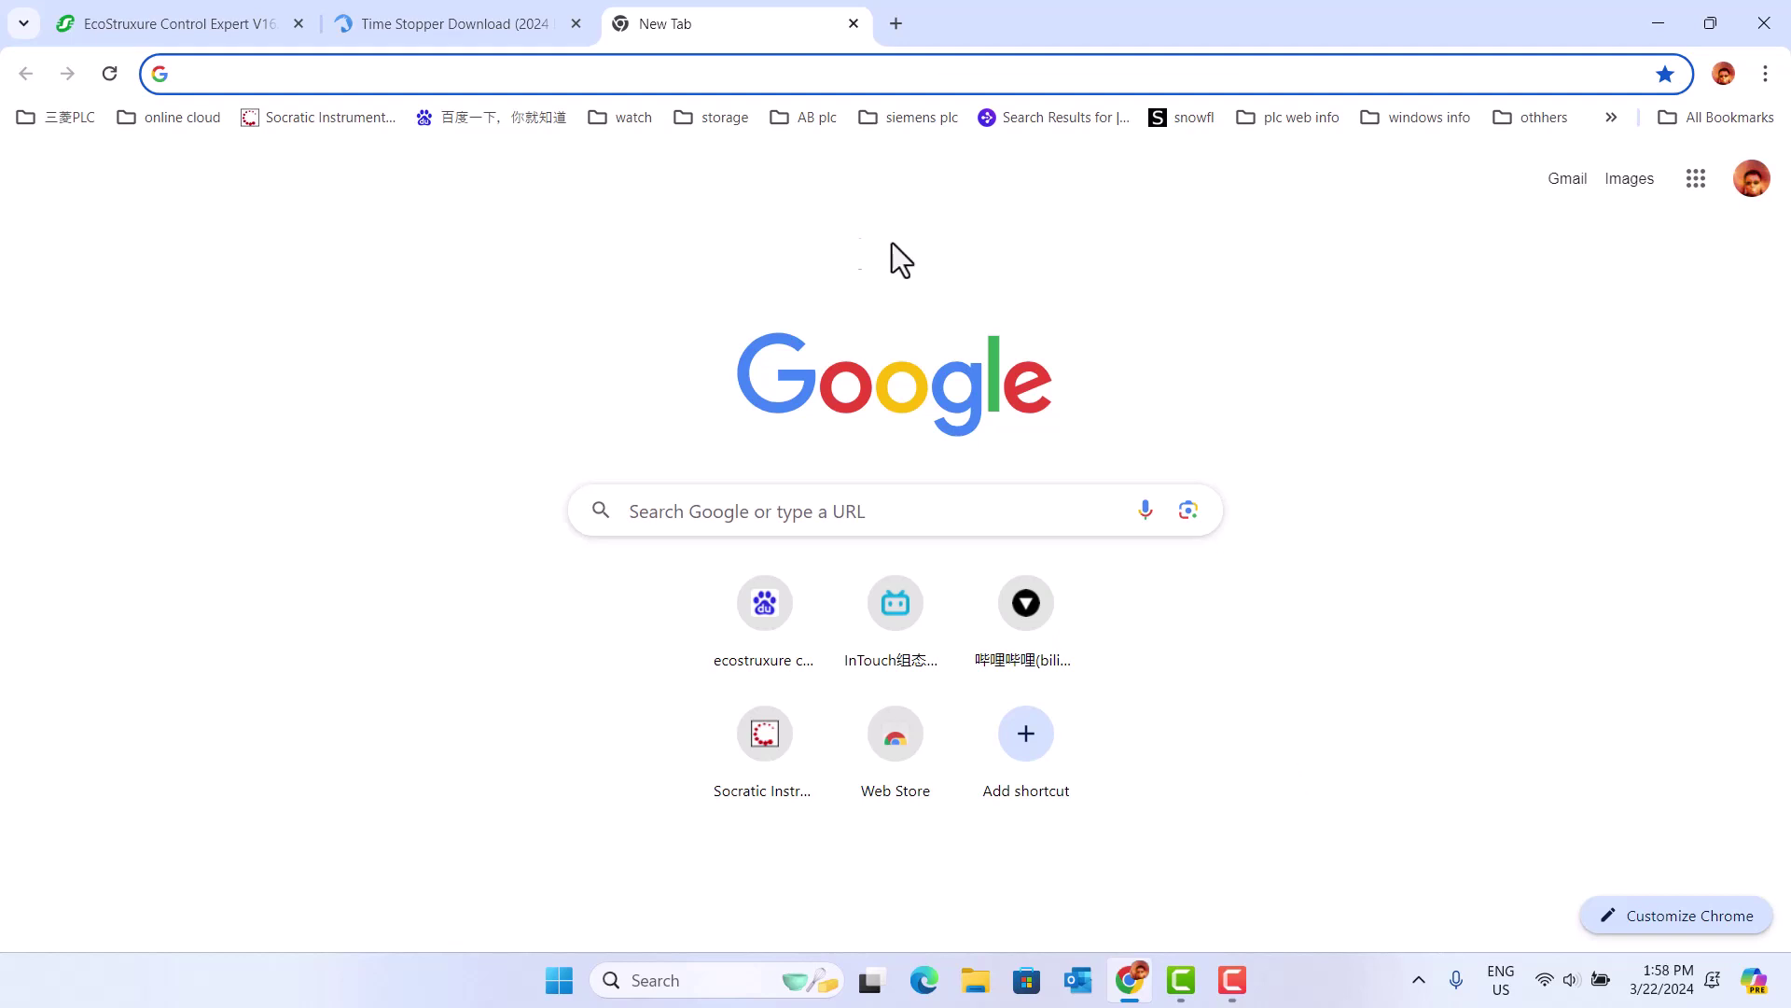
# Switch Chrome to the FileHorse Time Stopper 3.0 download page.
pyautogui.click(465, 19)
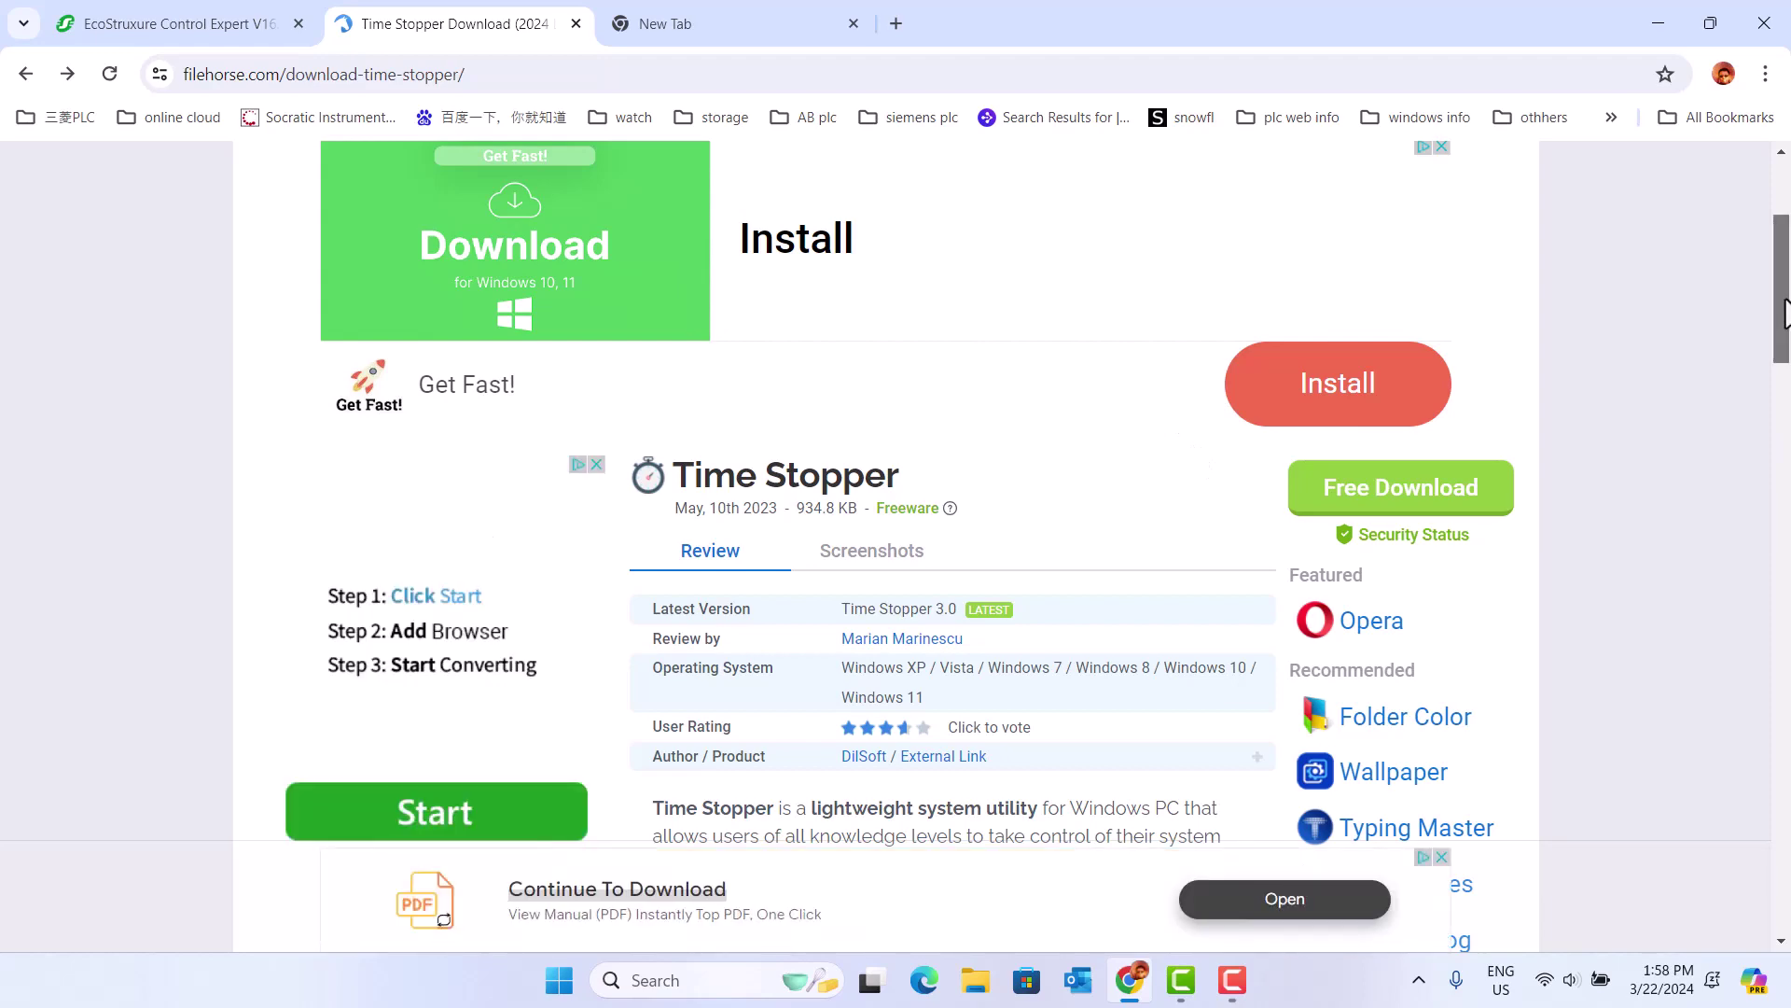
pyautogui.moveTo(1786, 311)
pyautogui.mouseDown()
pyautogui.moveTo(1783, 252)
pyautogui.moveTo(1786, 382)
pyautogui.mouseUp()
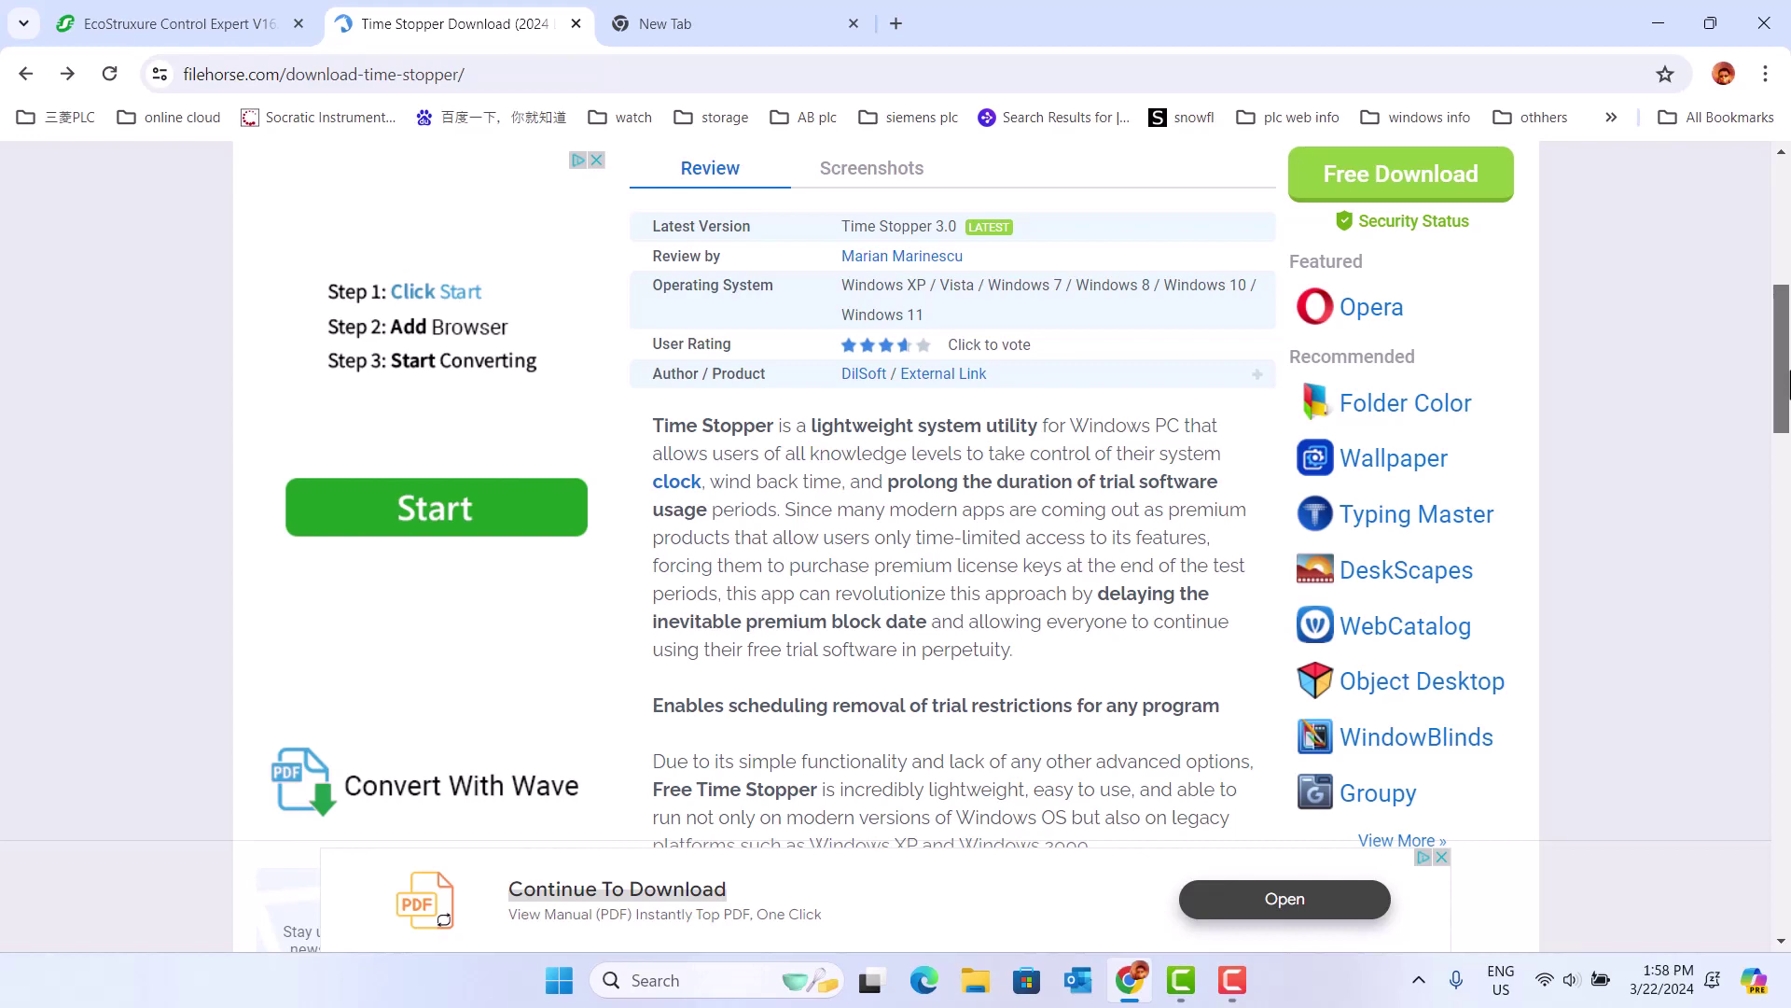
pyautogui.scroll(5, 1788, 376)
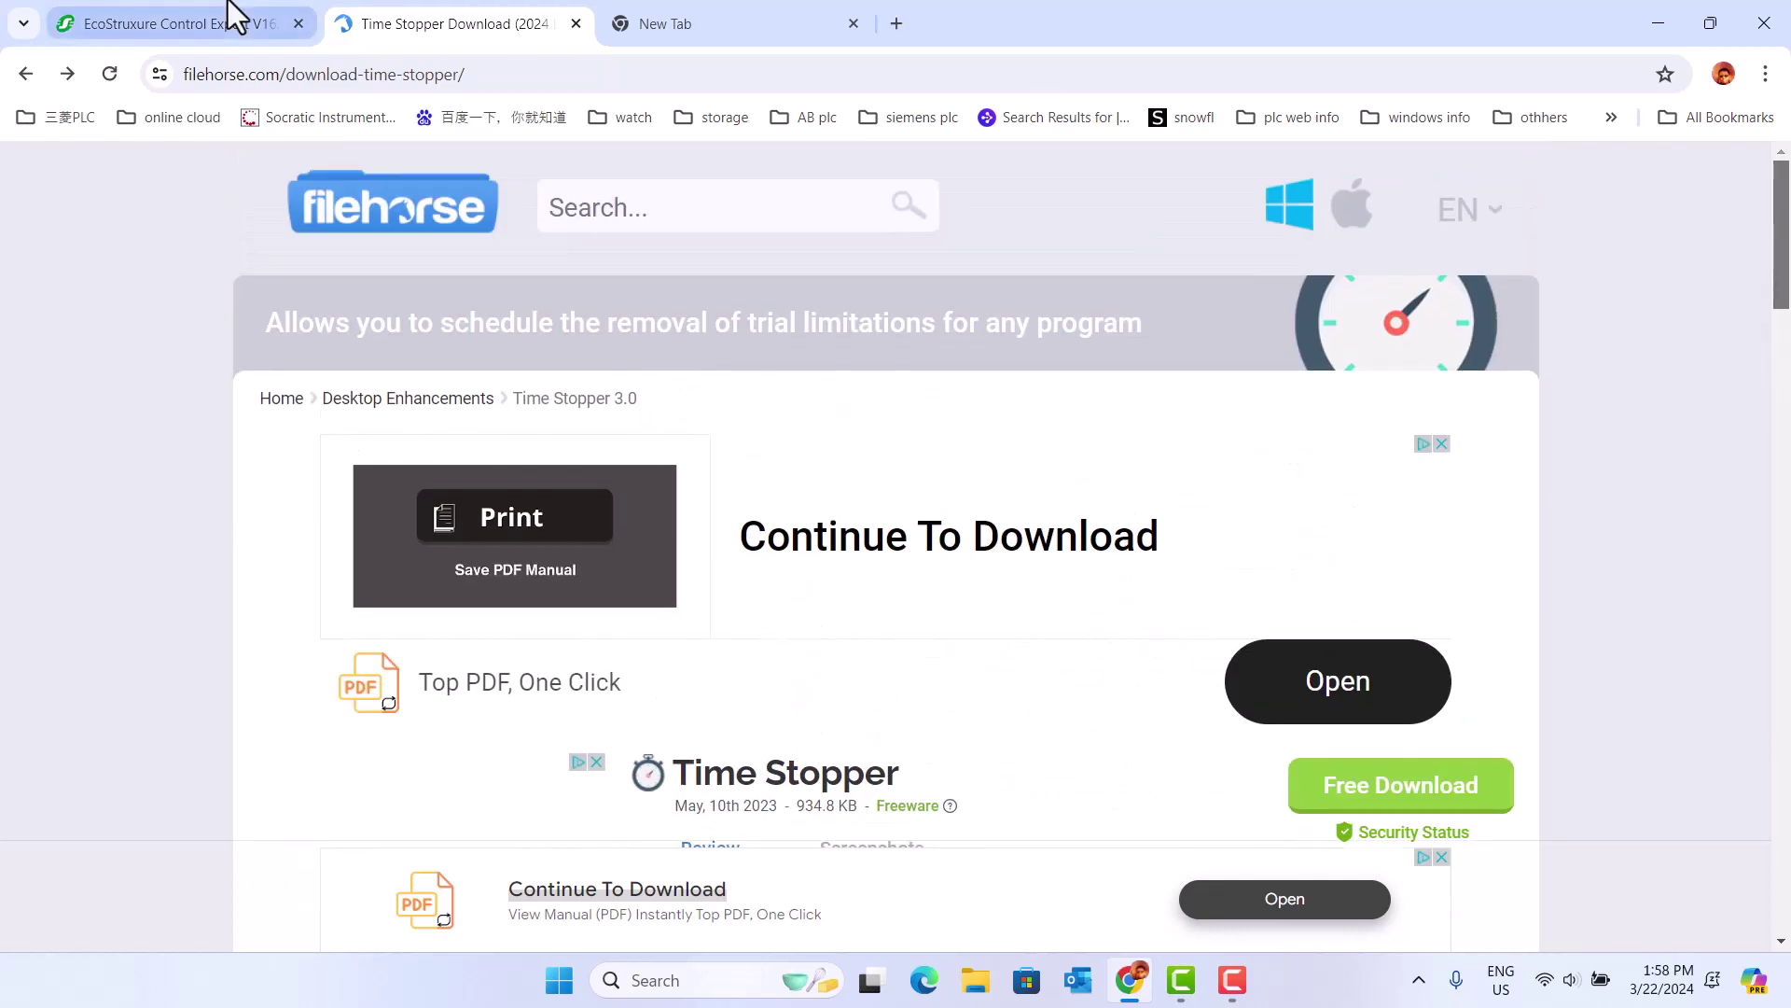
pyautogui.click(154, 11)
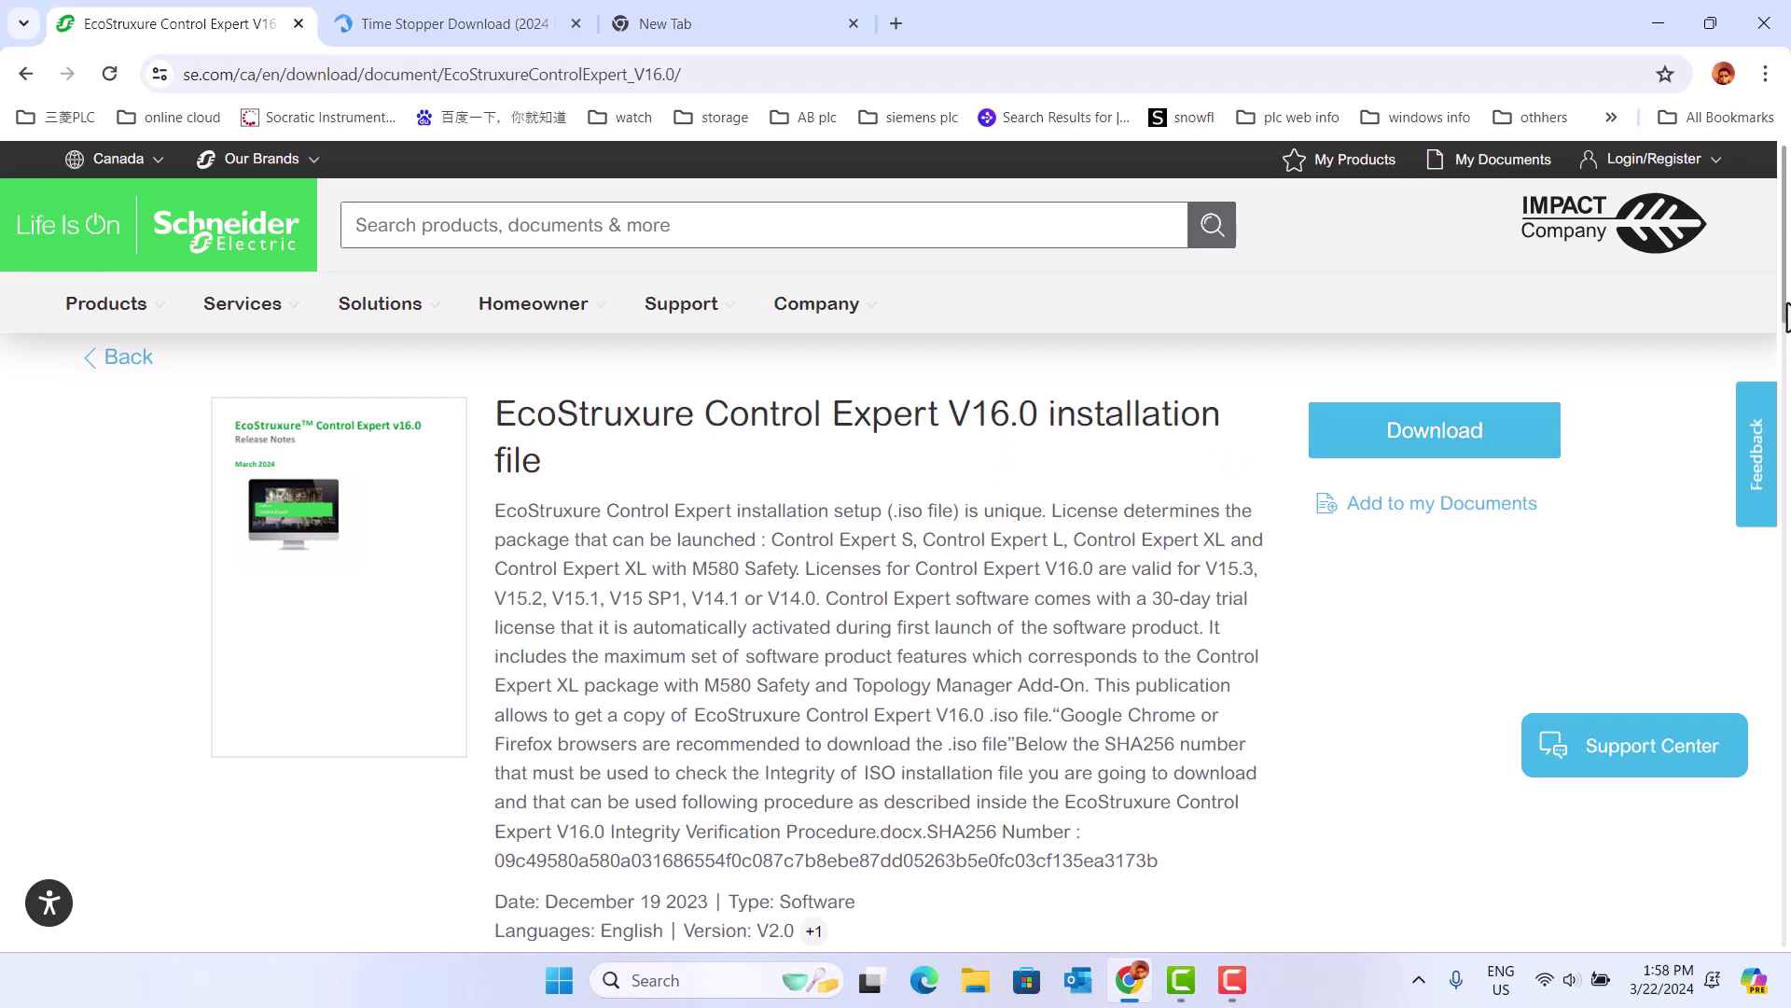
pyautogui.scroll(-1, 1786, 336)
pyautogui.scroll(1, 1786, 347)
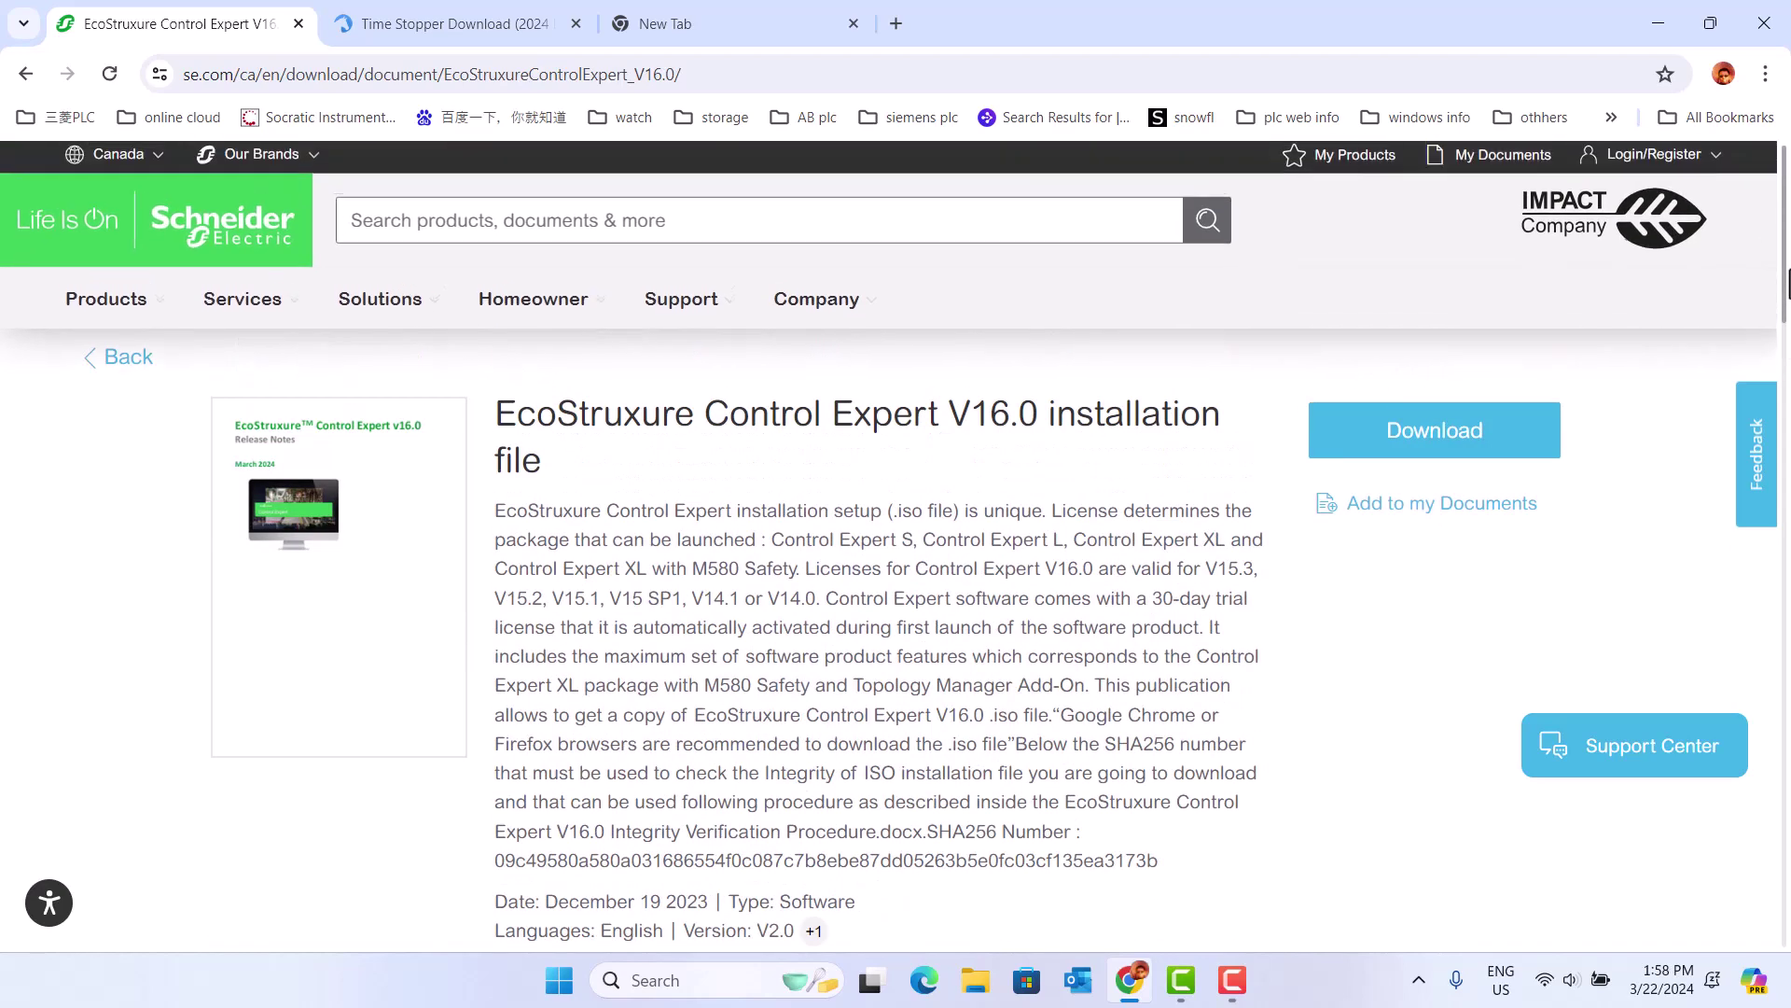
pyautogui.click(1670, 12)
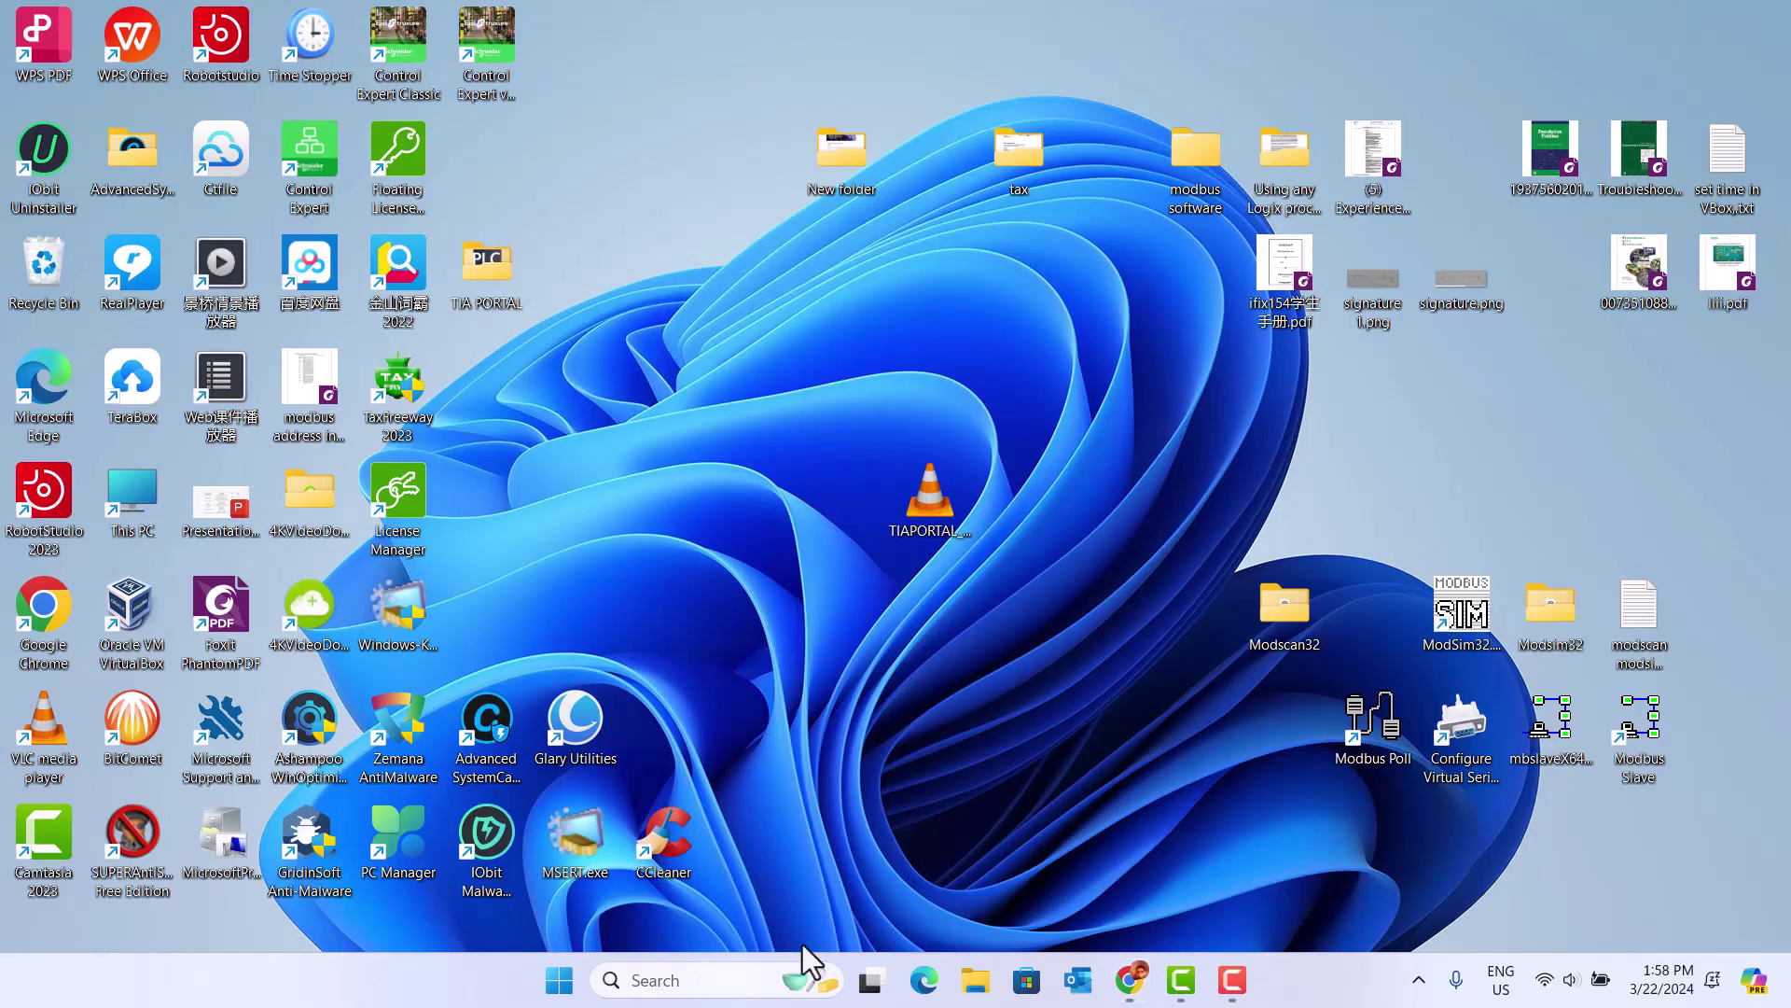
pyautogui.moveTo(1129, 980)
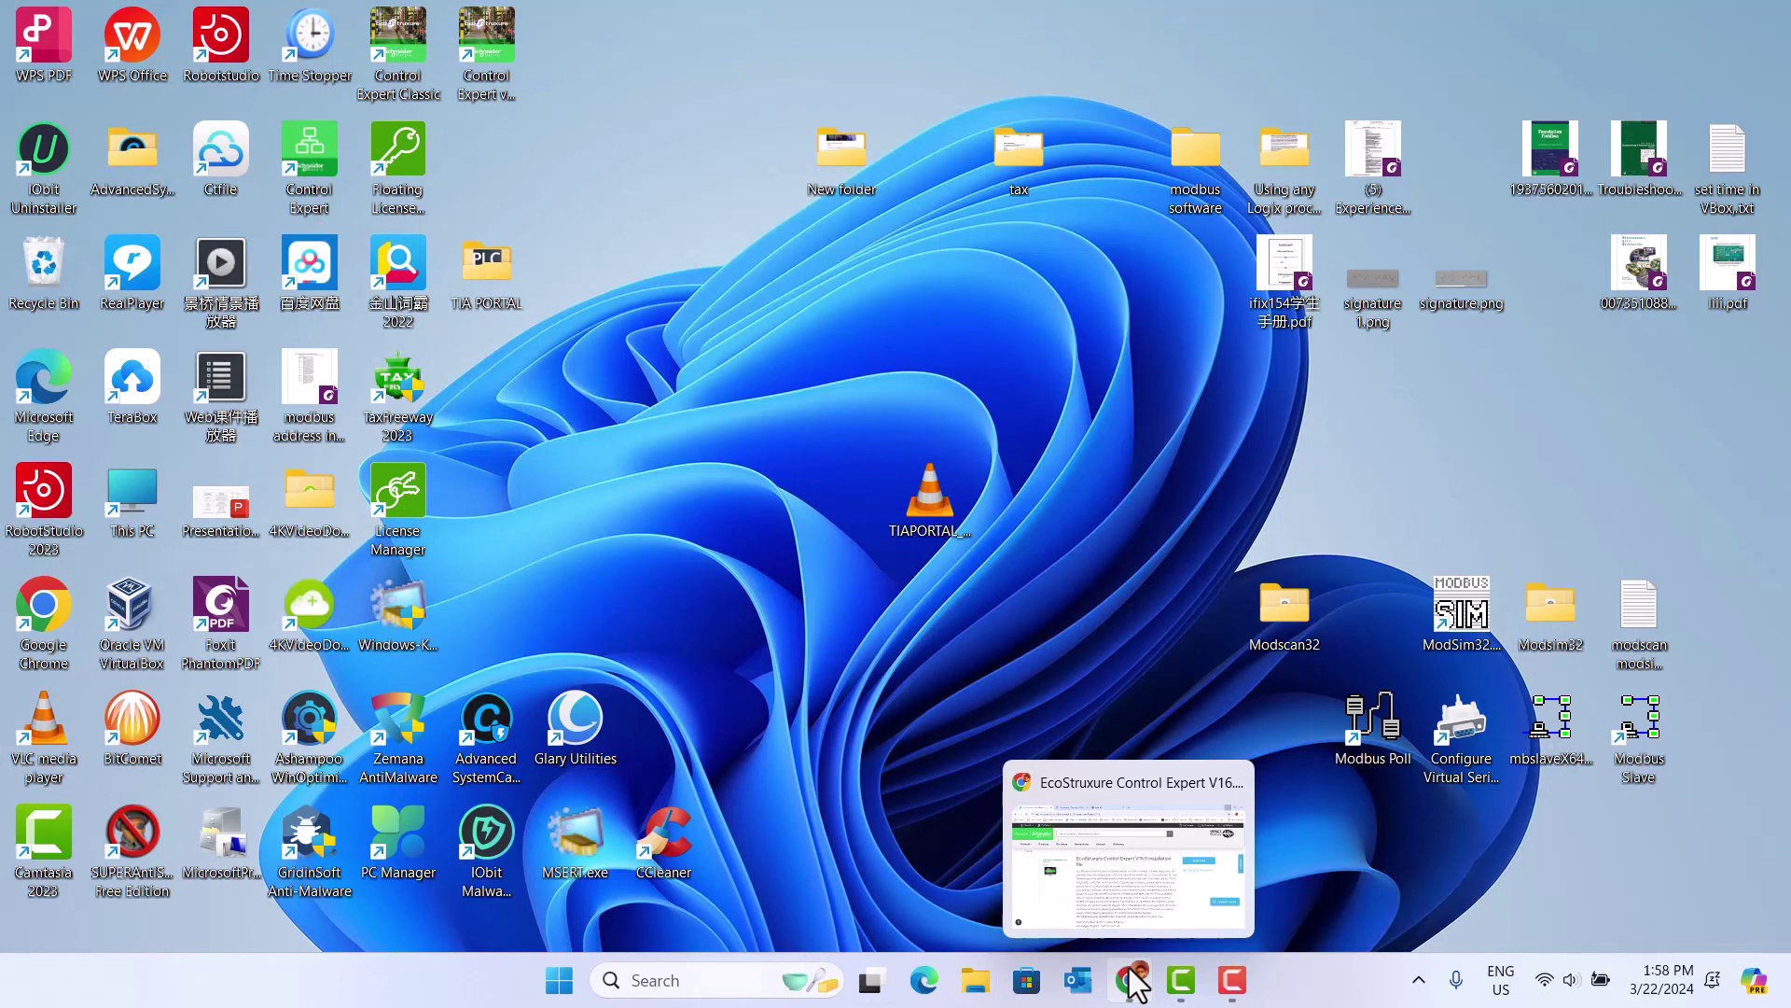
pyautogui.click(1133, 984)
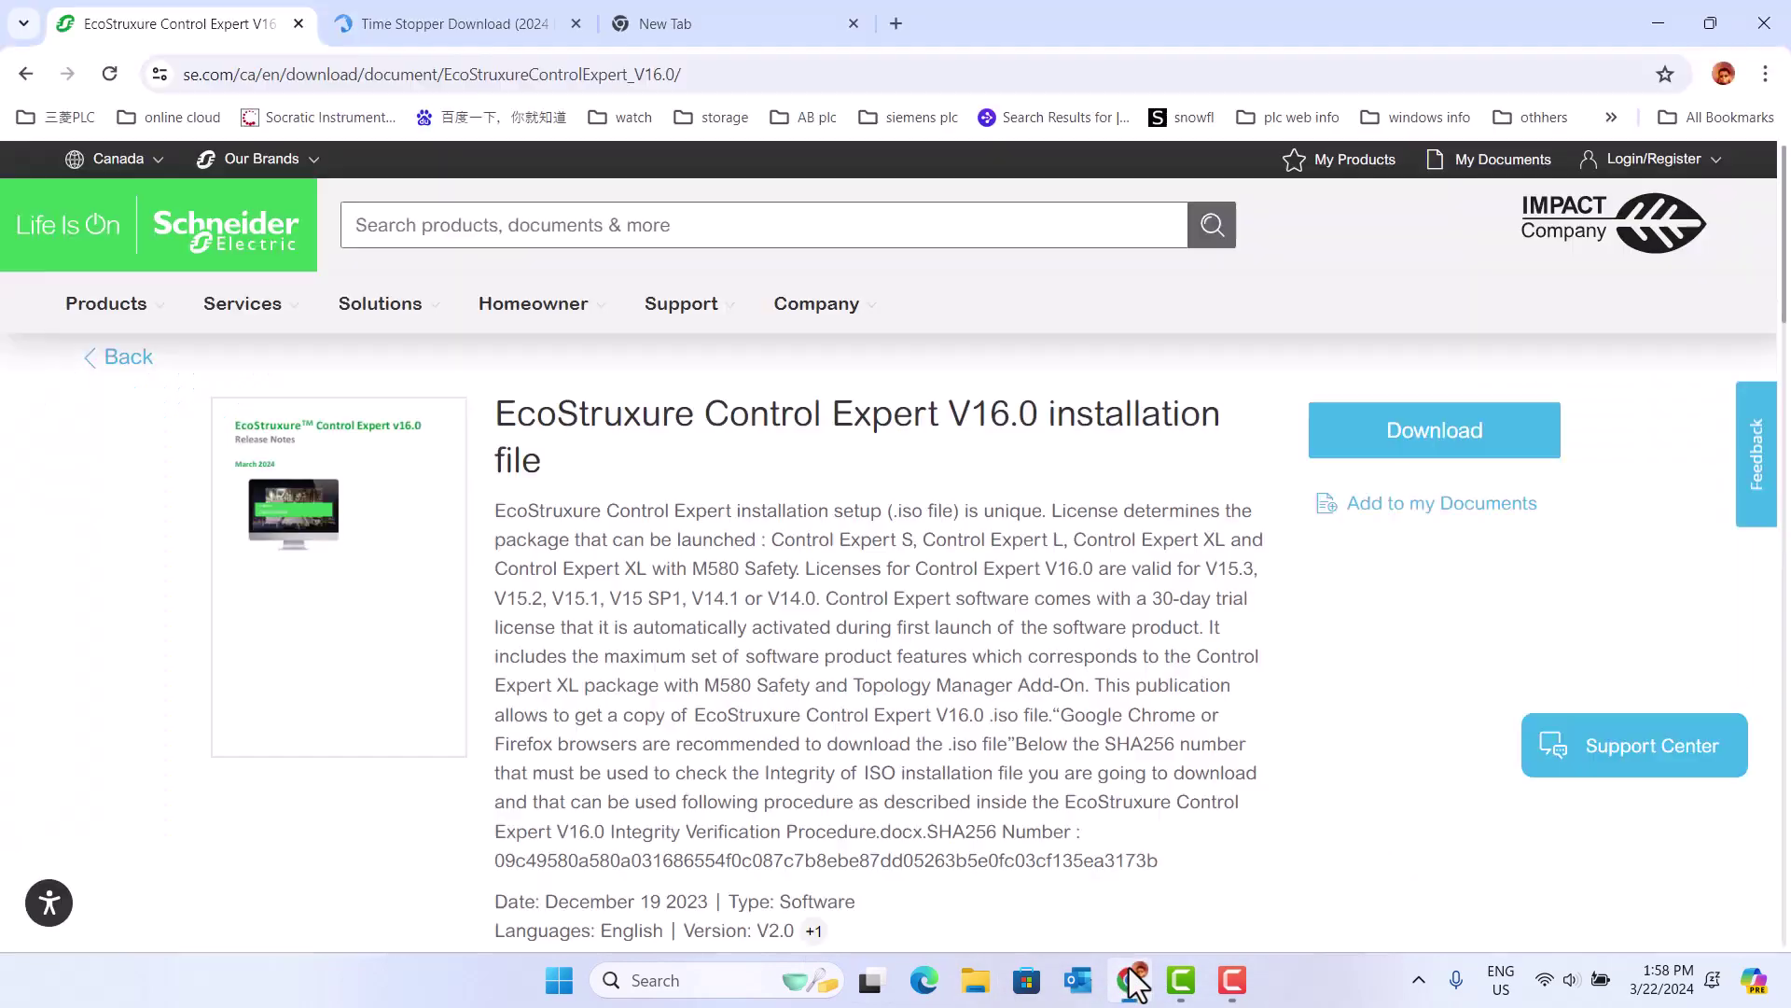
pyautogui.click(409, 31)
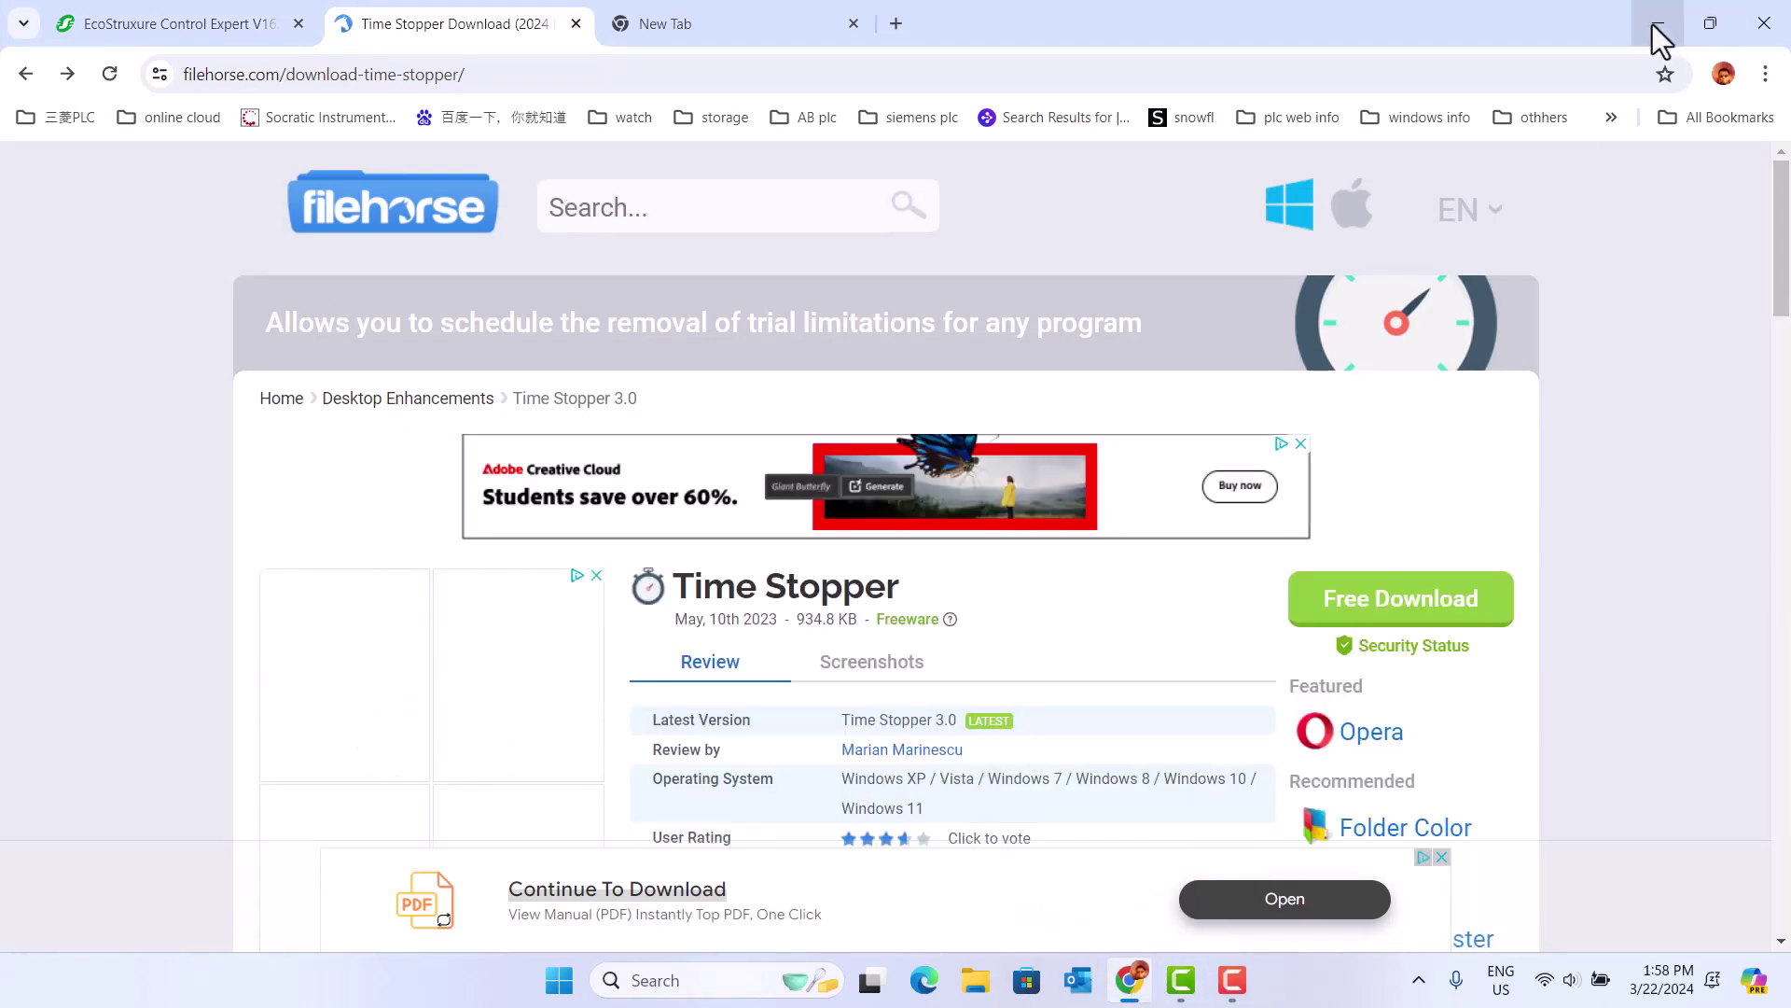
# Minimize Chrome and launch Time Stopper from its desktop icon.
pyautogui.click(1655, 25)
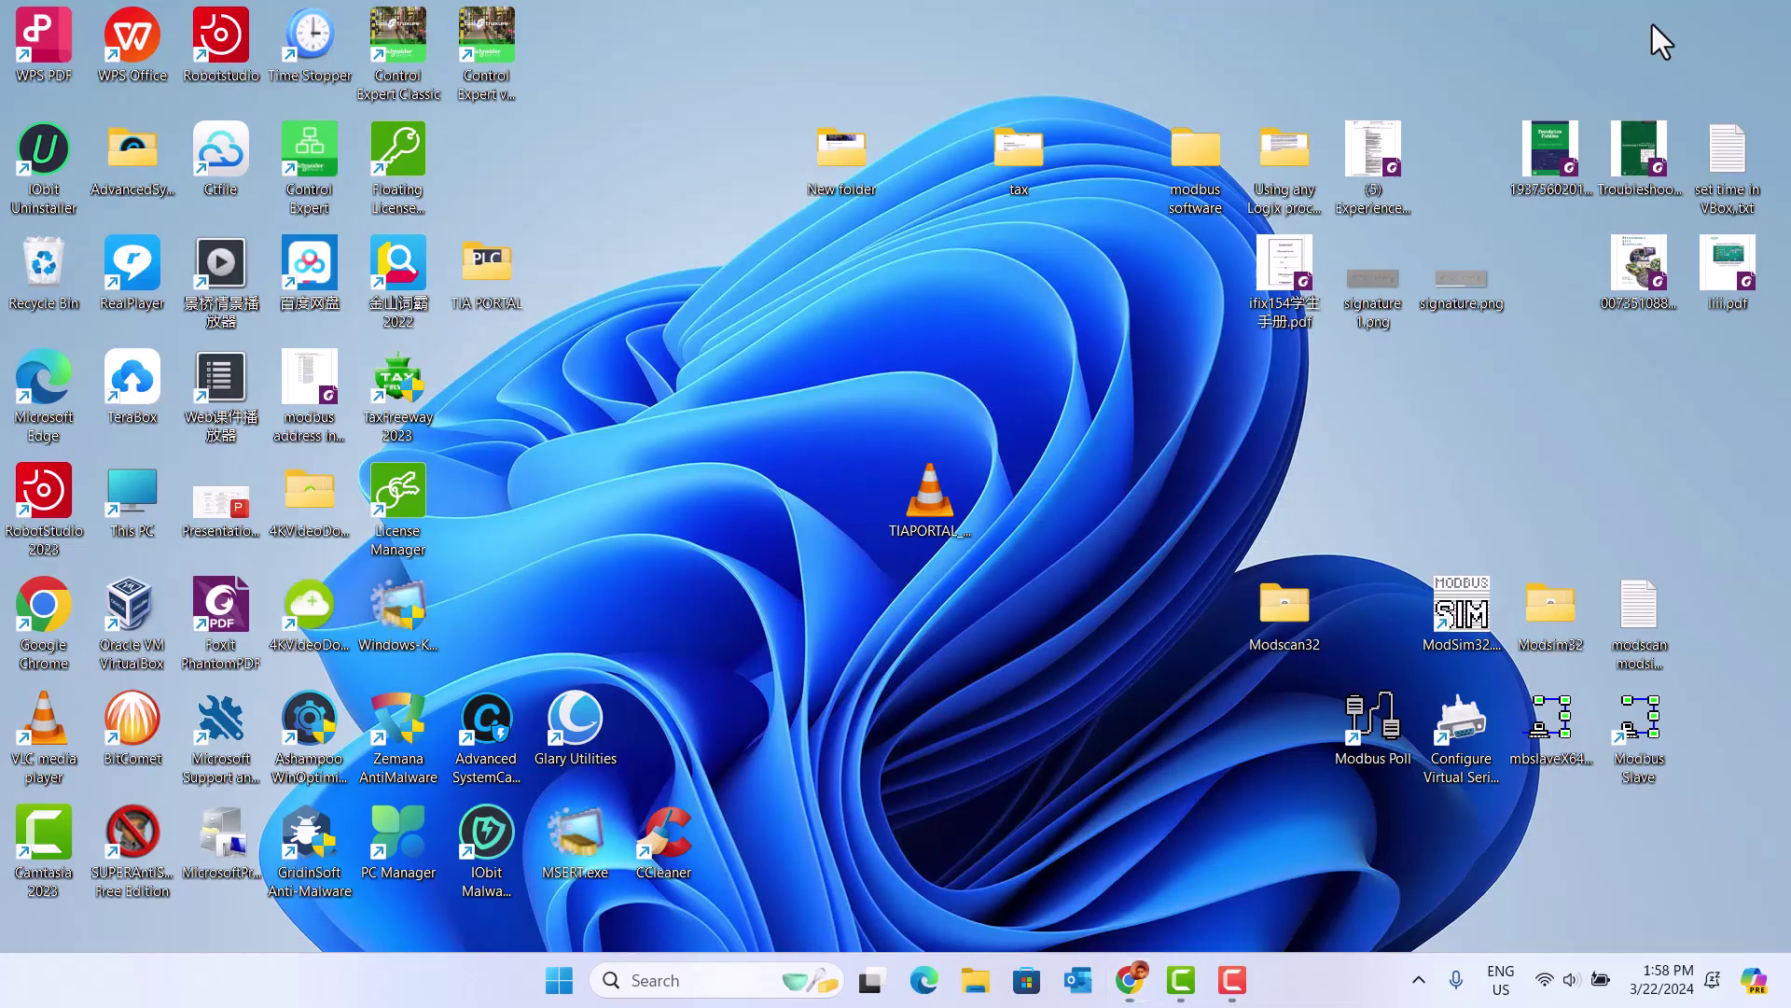
pyautogui.doubleClick(306, 42)
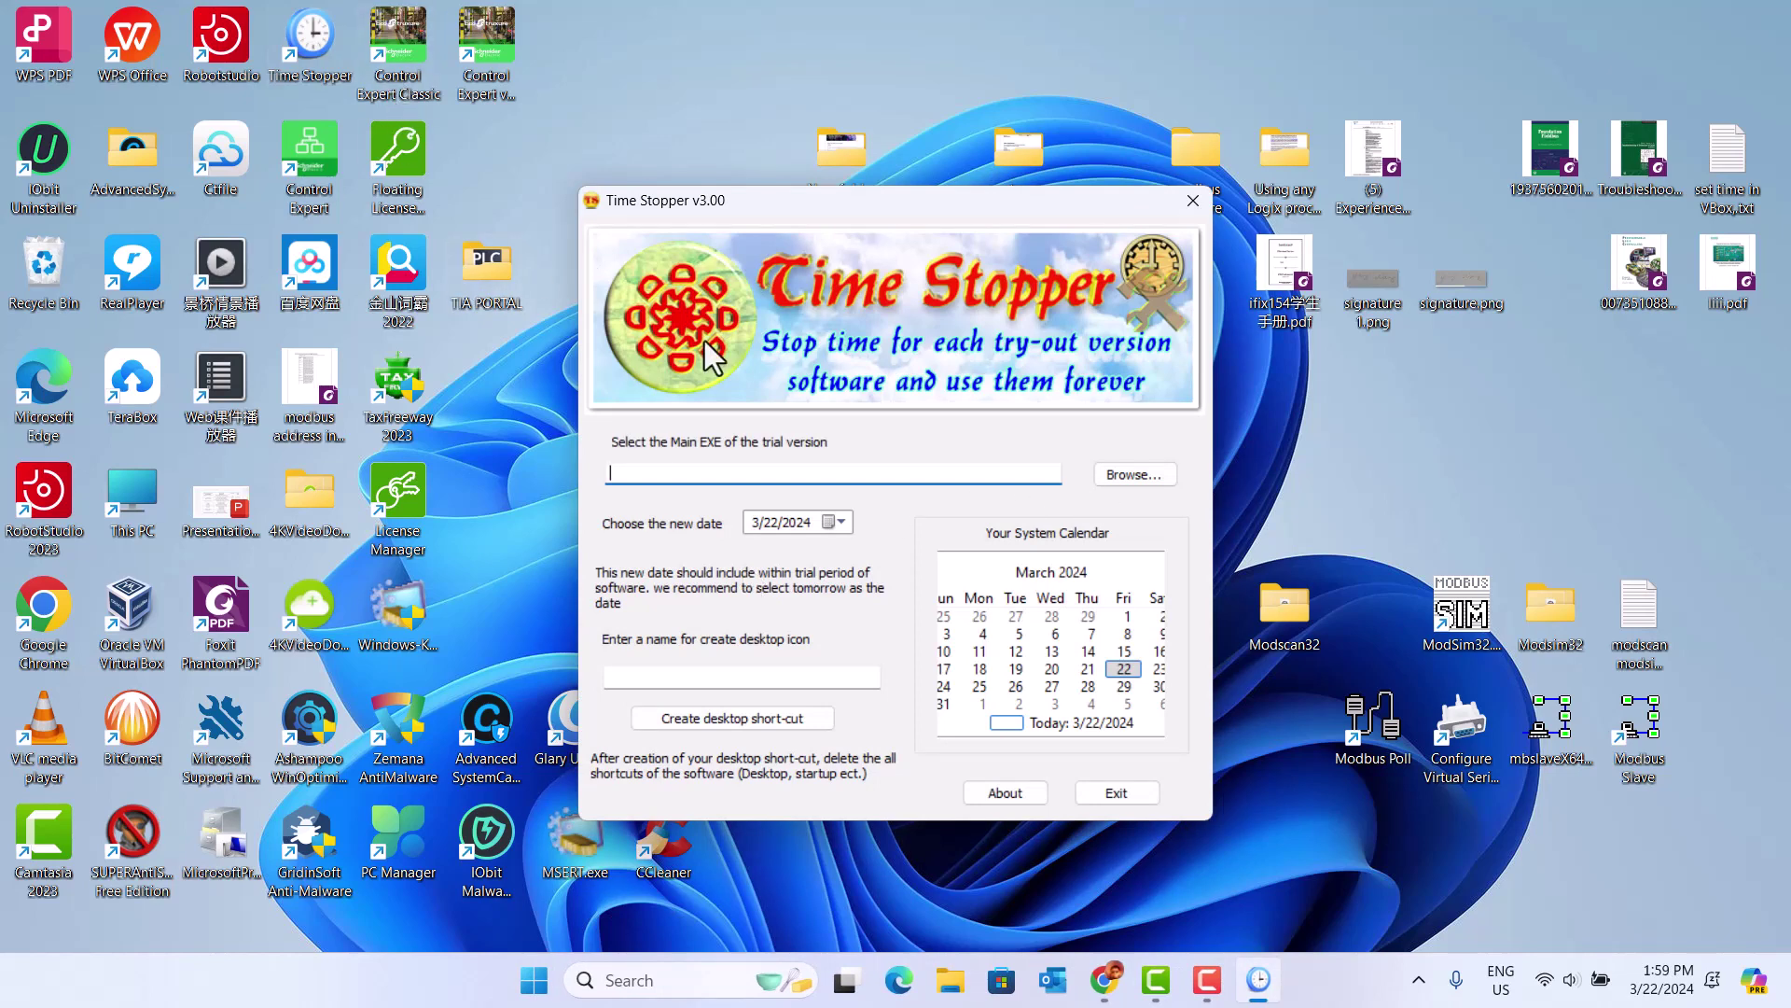
# Set Main EXE to ControlExpert.exe in C:\Program Files (x86)\Schneider Electric\EcoStruxure Control Expert 16.0.
pyautogui.click(1133, 474)
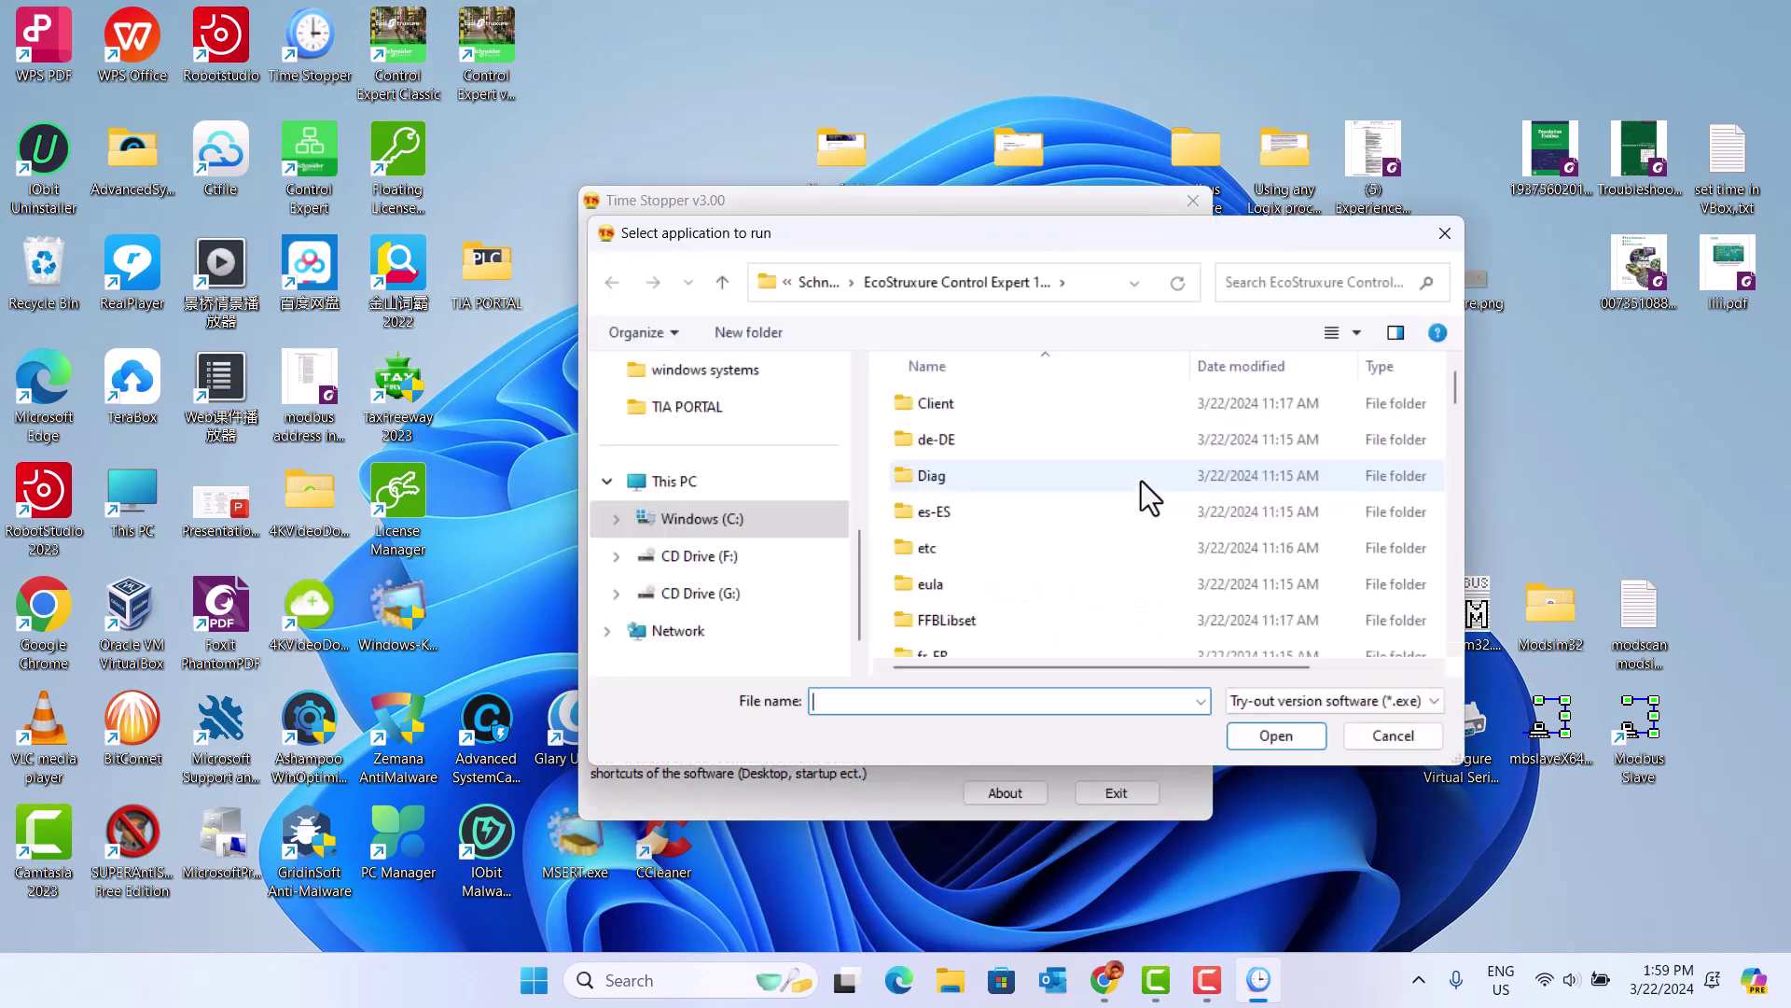
pyautogui.click(703, 520)
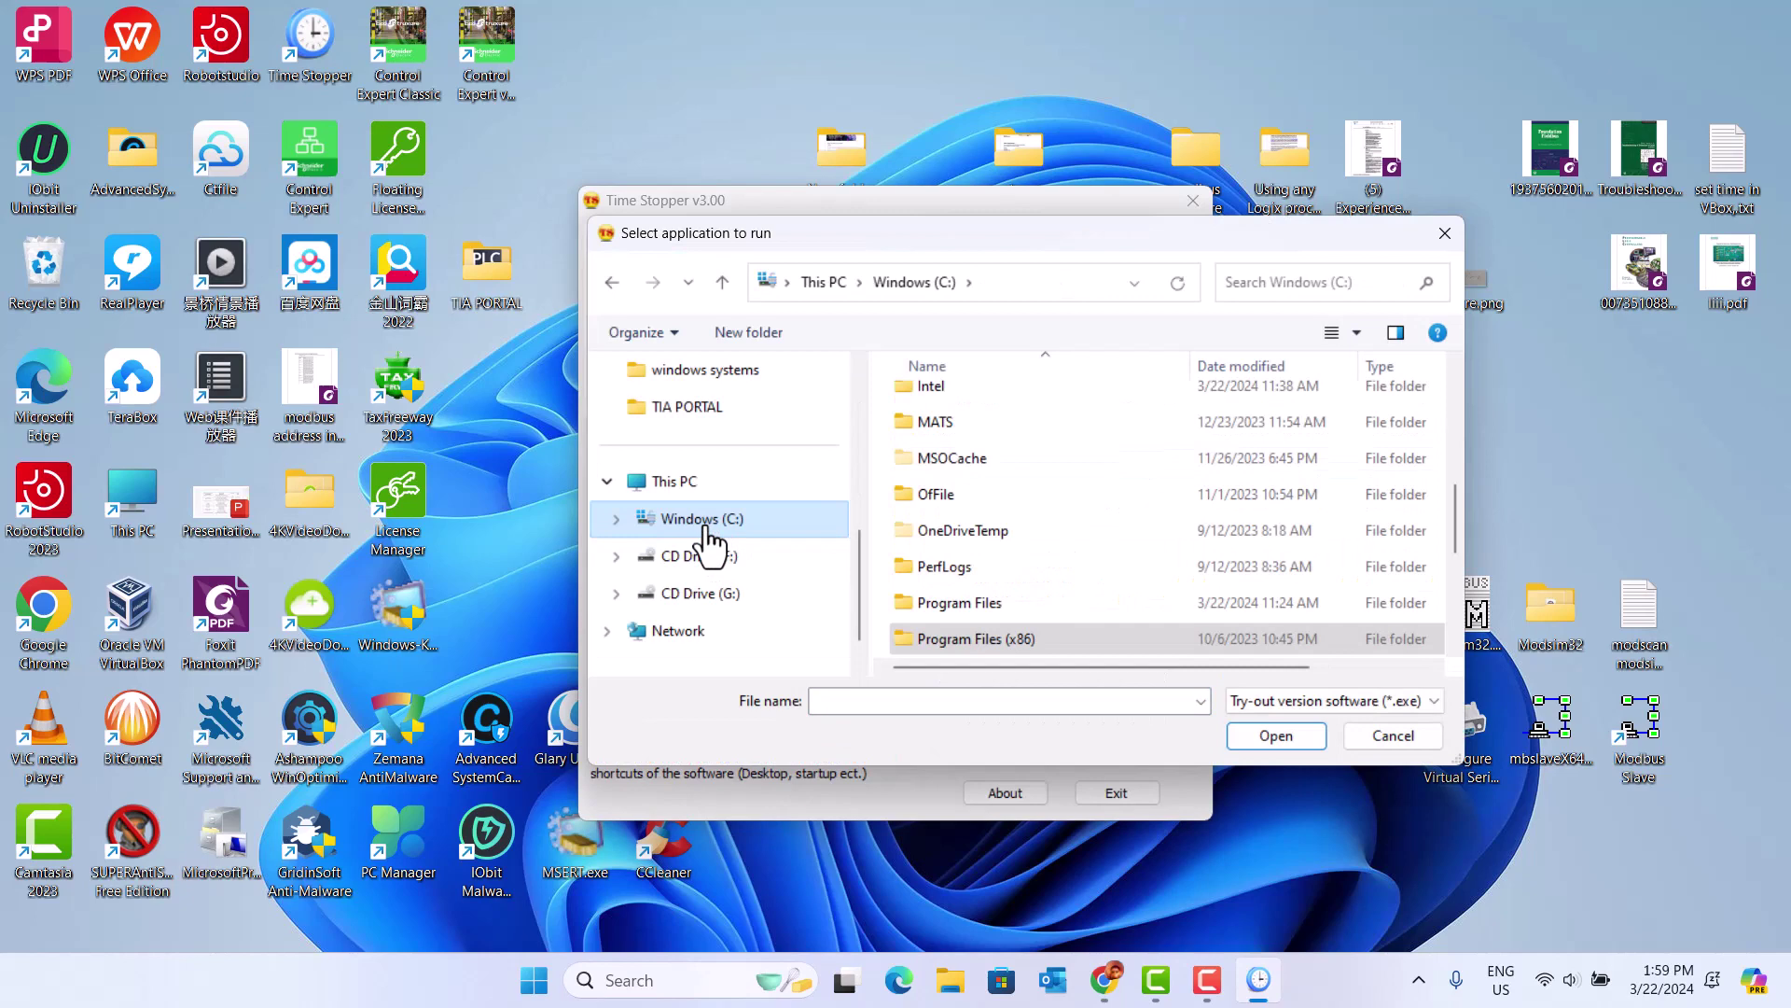
pyautogui.doubleClick(991, 638)
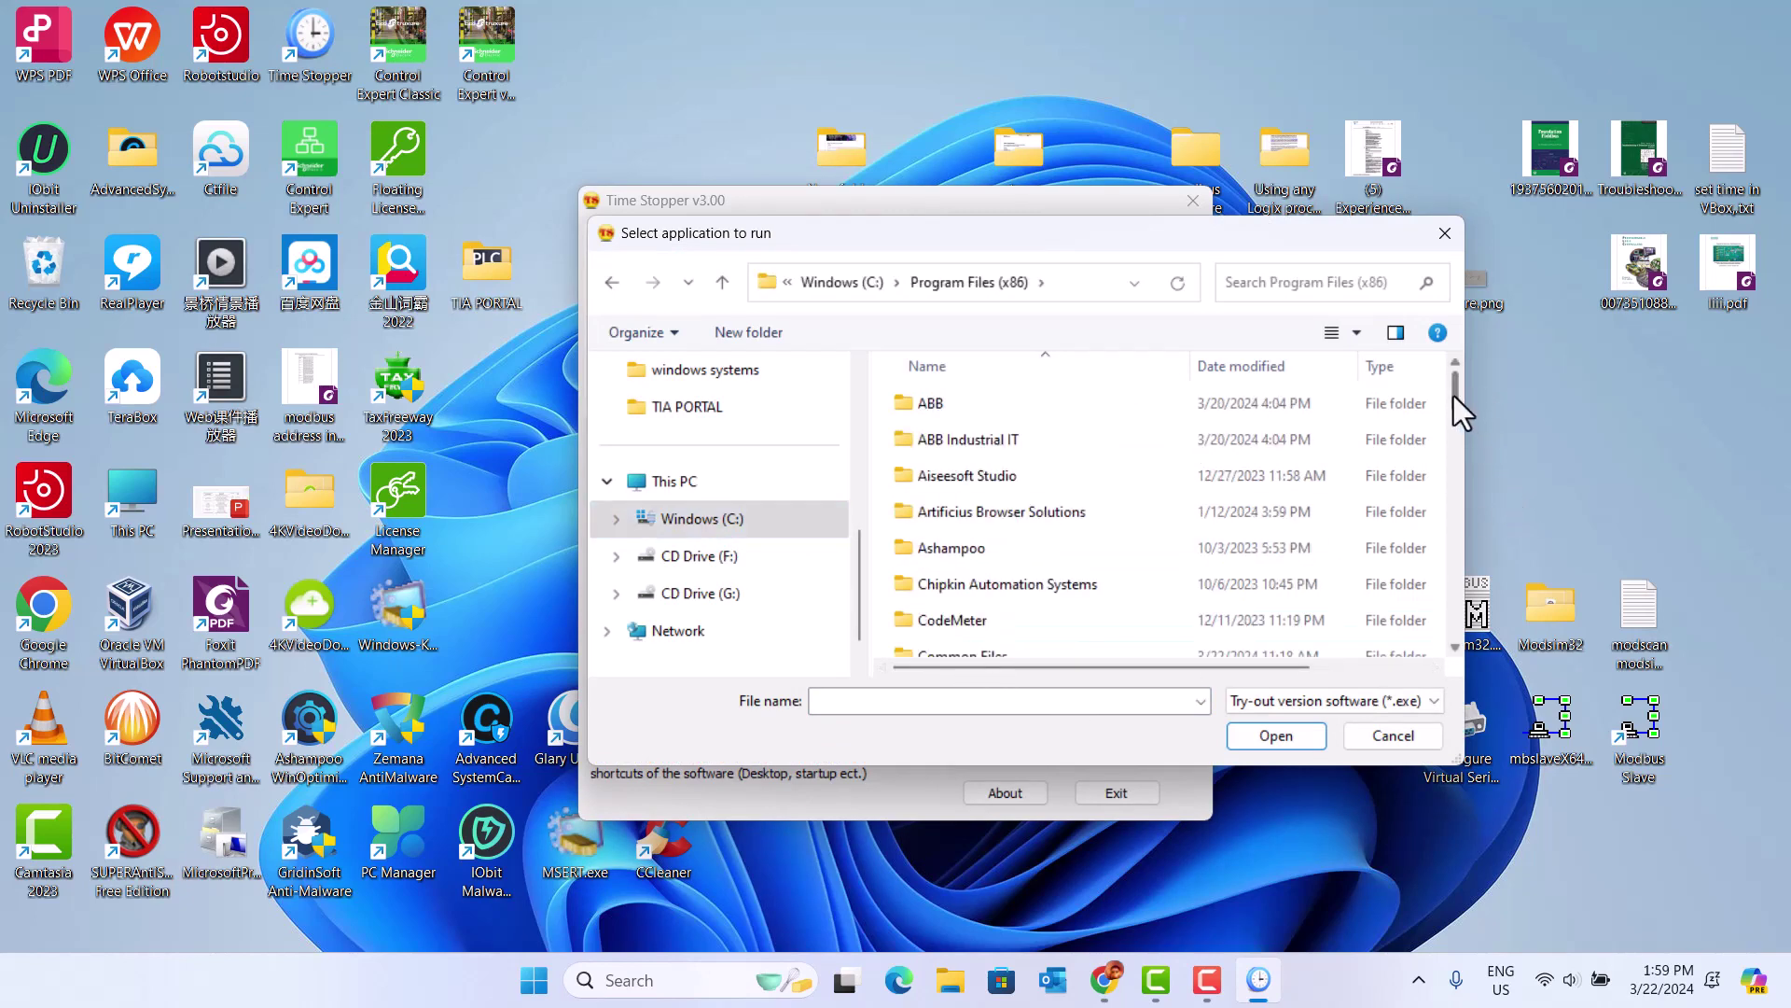
pyautogui.moveTo(1454, 395)
pyautogui.mouseDown()
pyautogui.moveTo(1403, 599)
pyautogui.moveTo(1417, 391)
pyautogui.moveTo(1410, 411)
pyautogui.moveTo(1387, 575)
pyautogui.mouseUp()
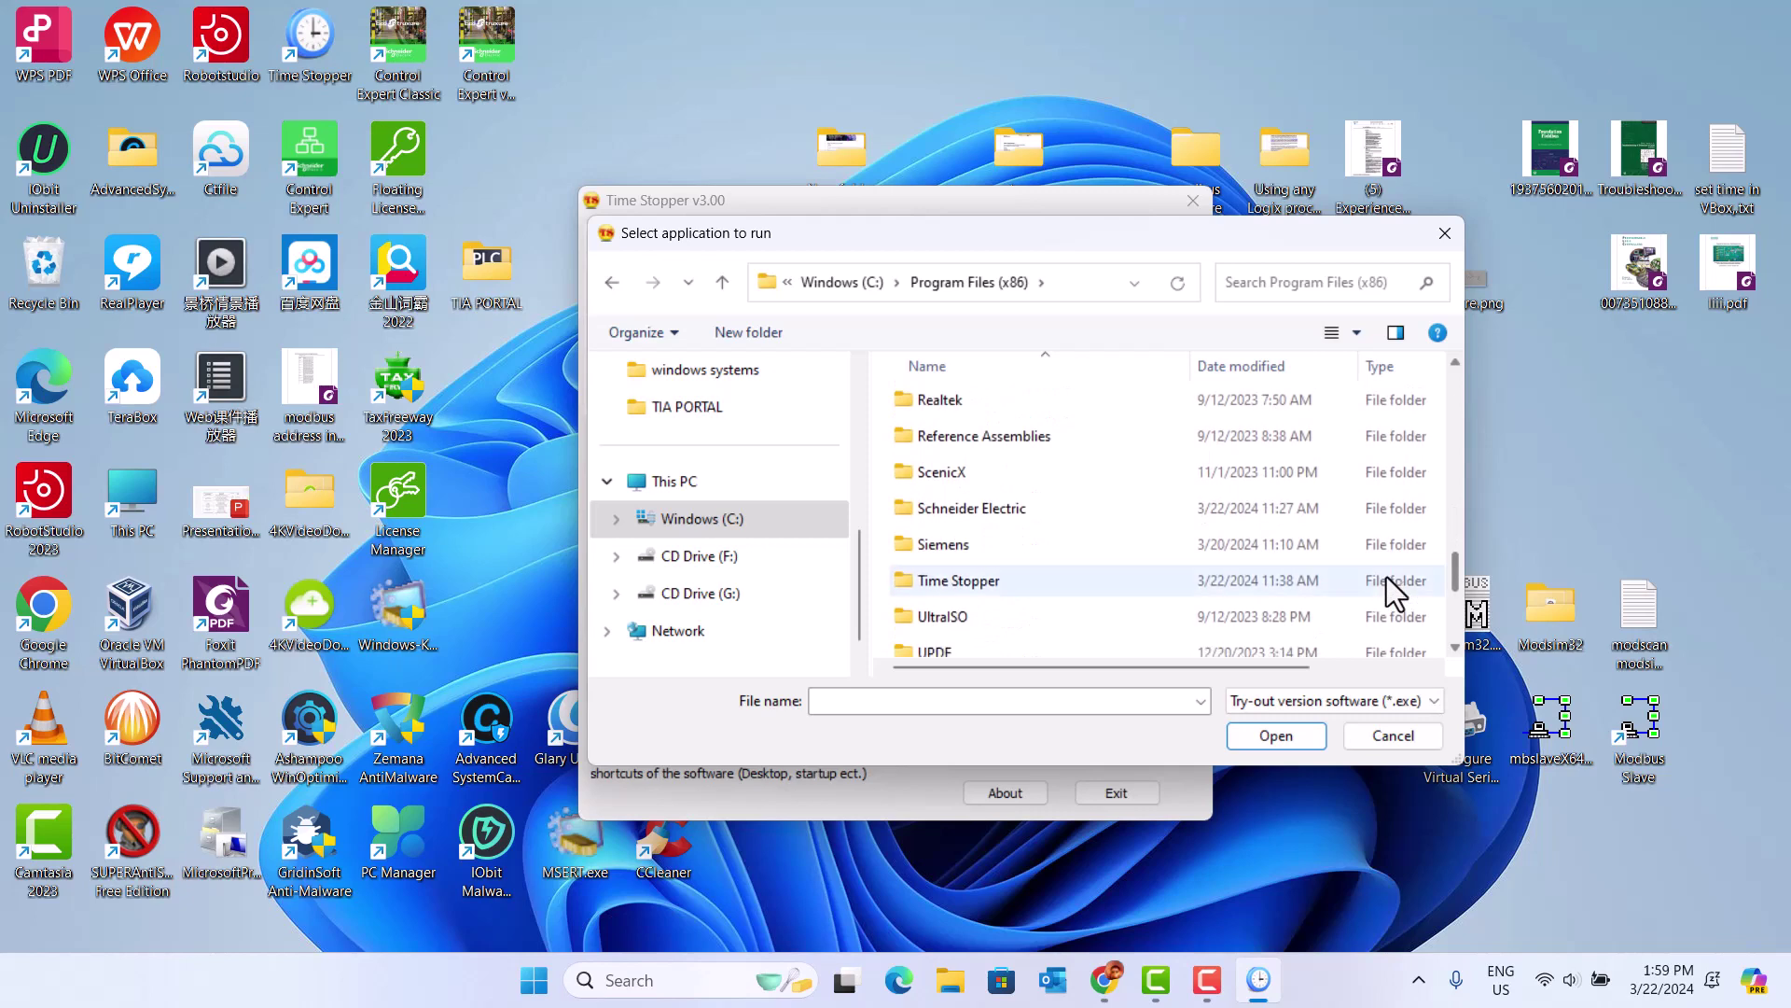
pyautogui.click(949, 519)
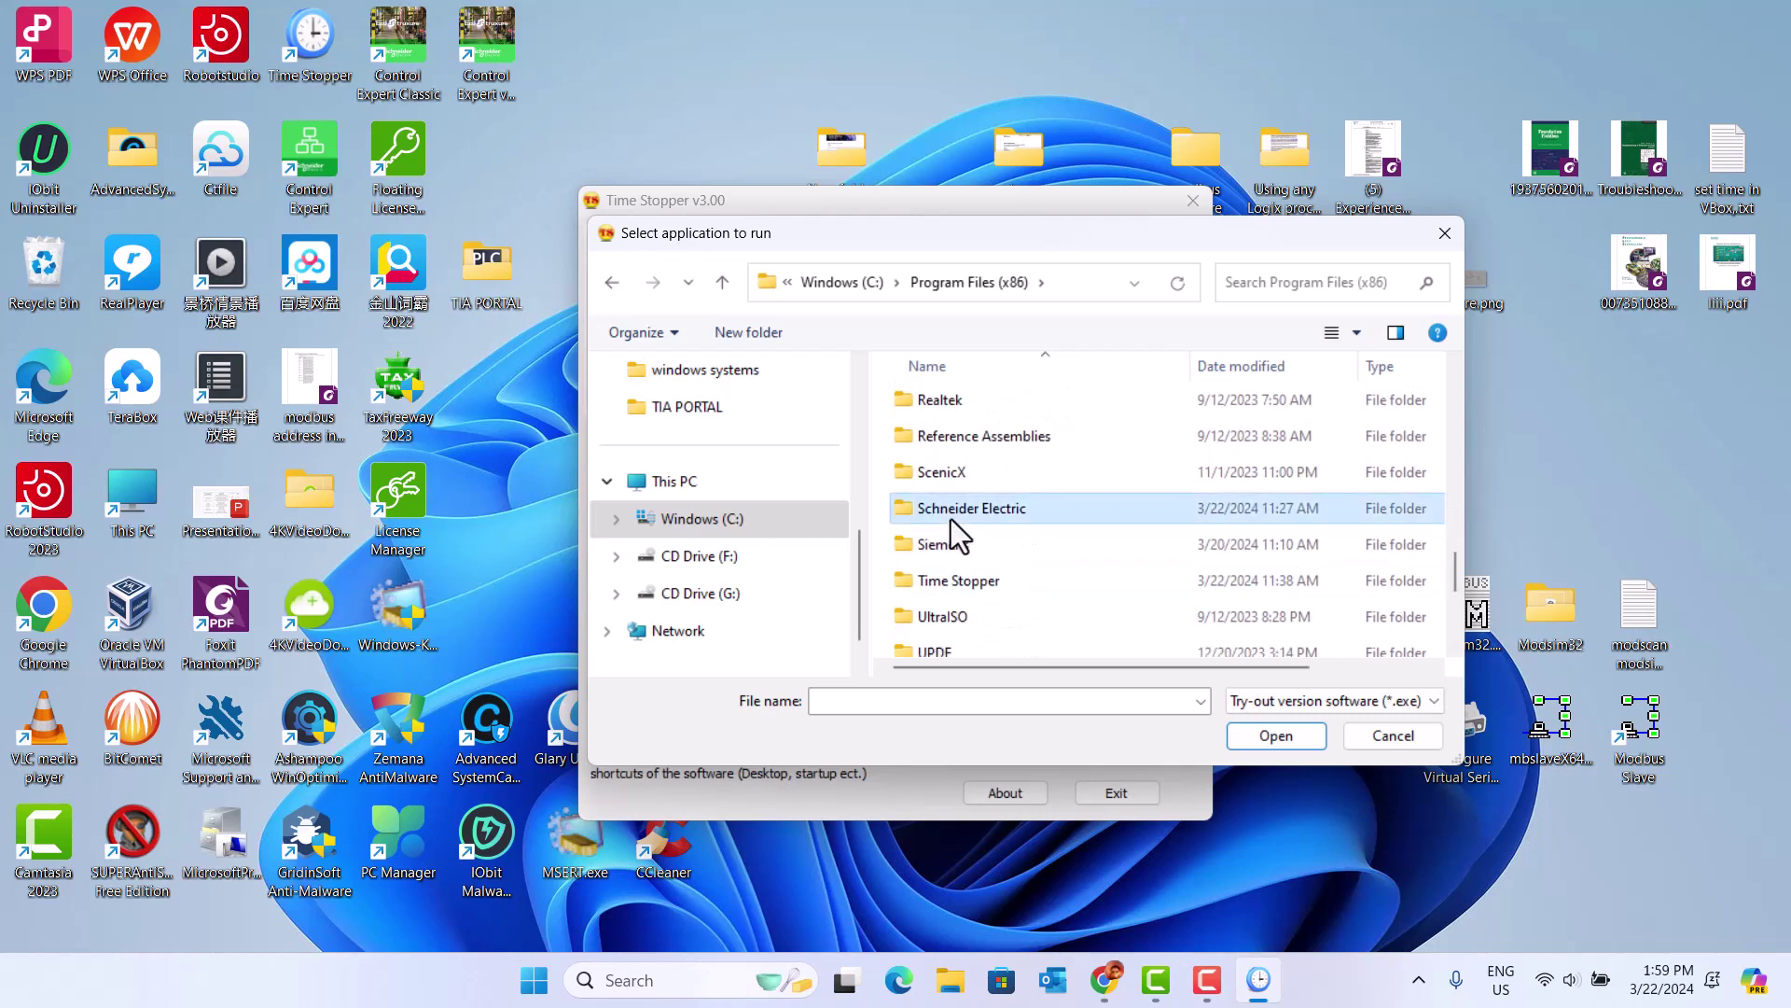
pyautogui.doubleClick(951, 519)
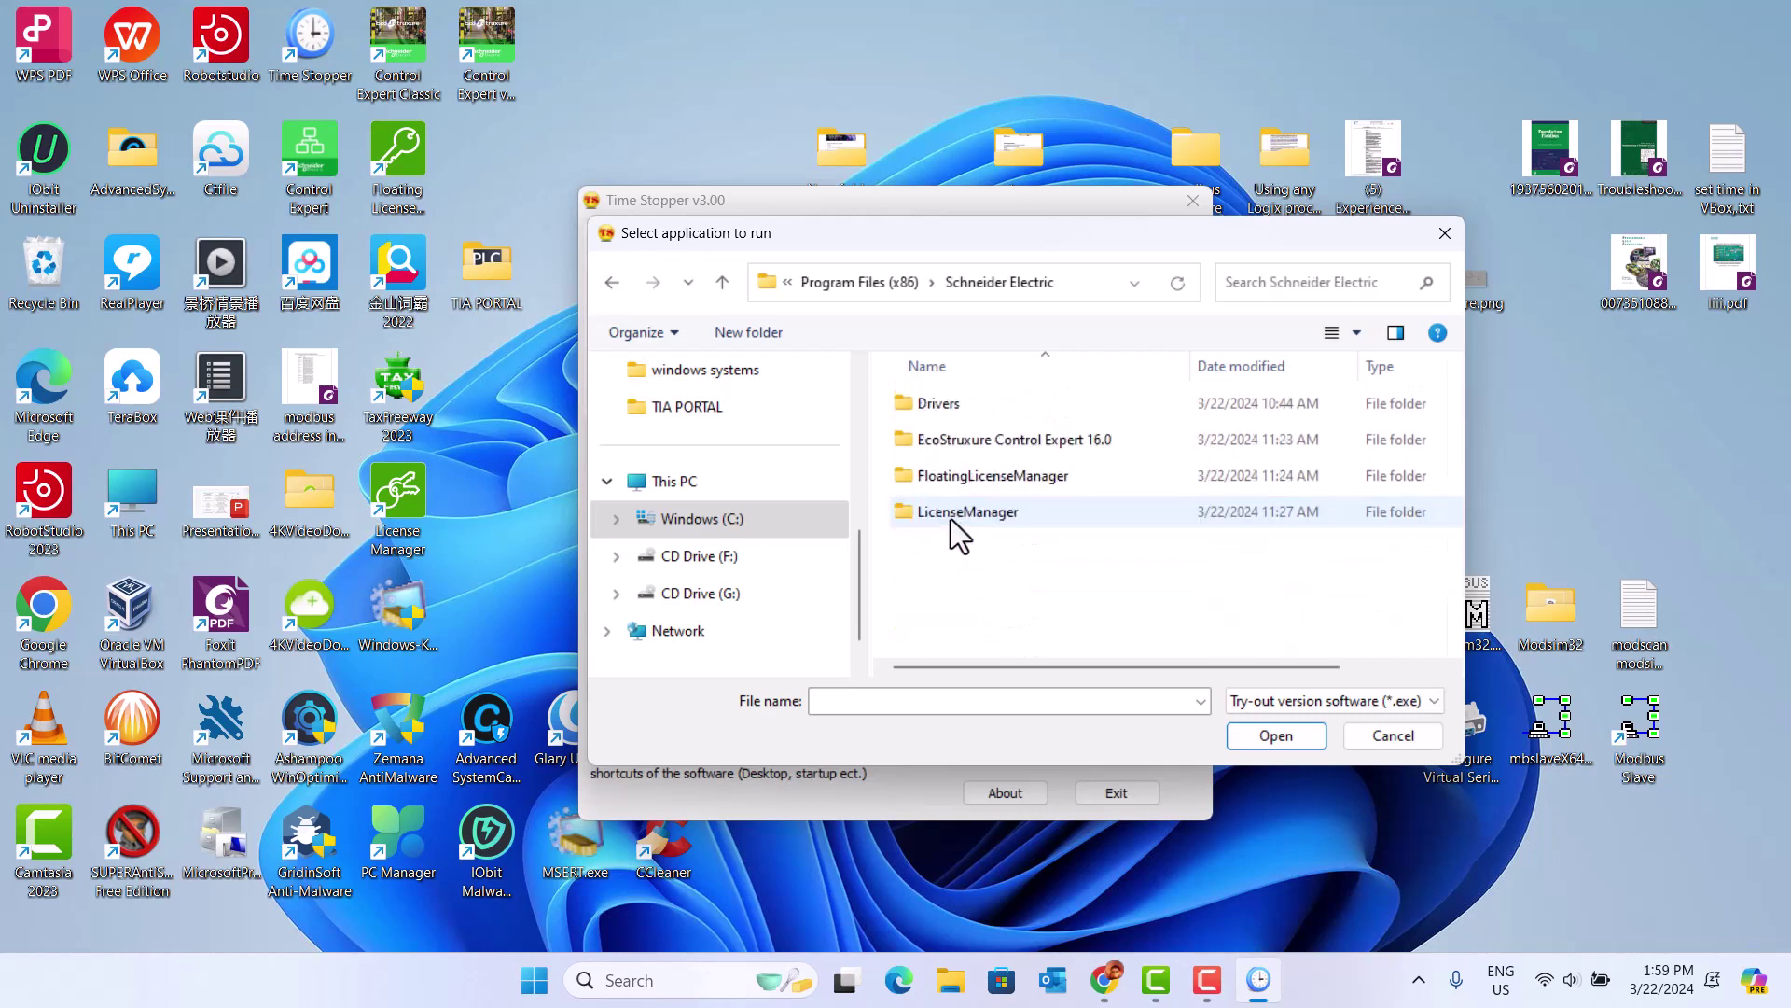
pyautogui.doubleClick(1021, 451)
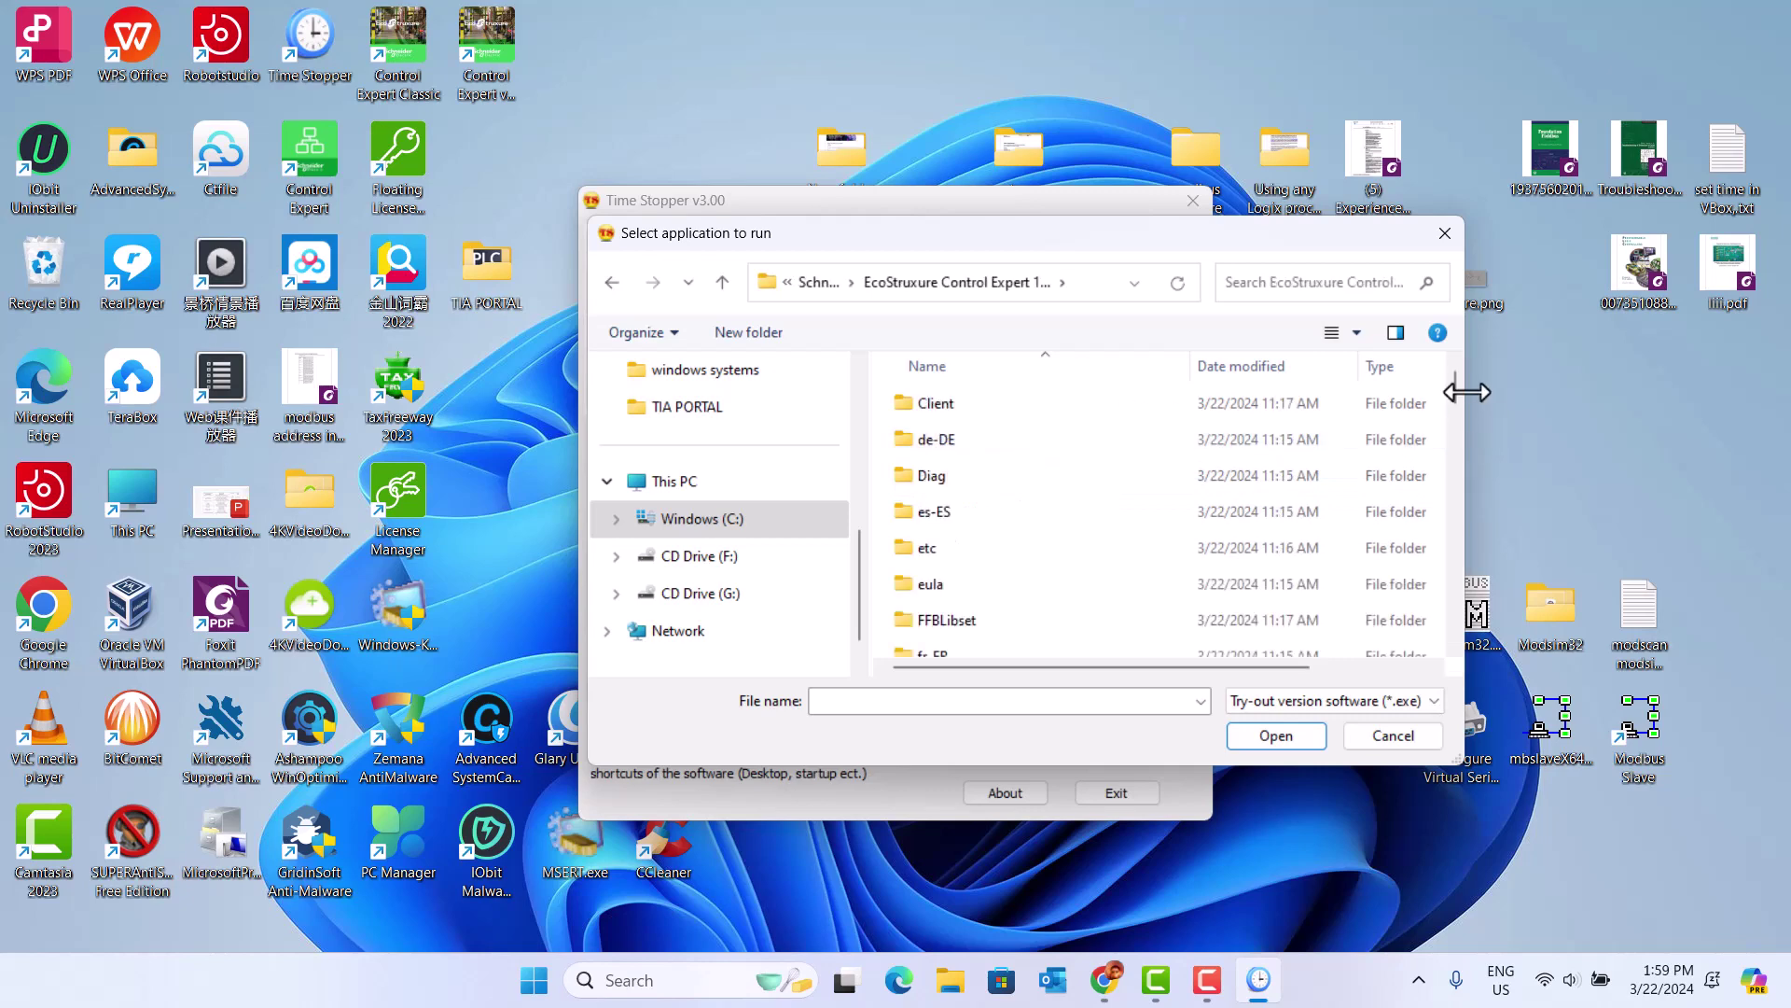
pyautogui.moveTo(1455, 386); pyautogui.dragTo(1437, 511)
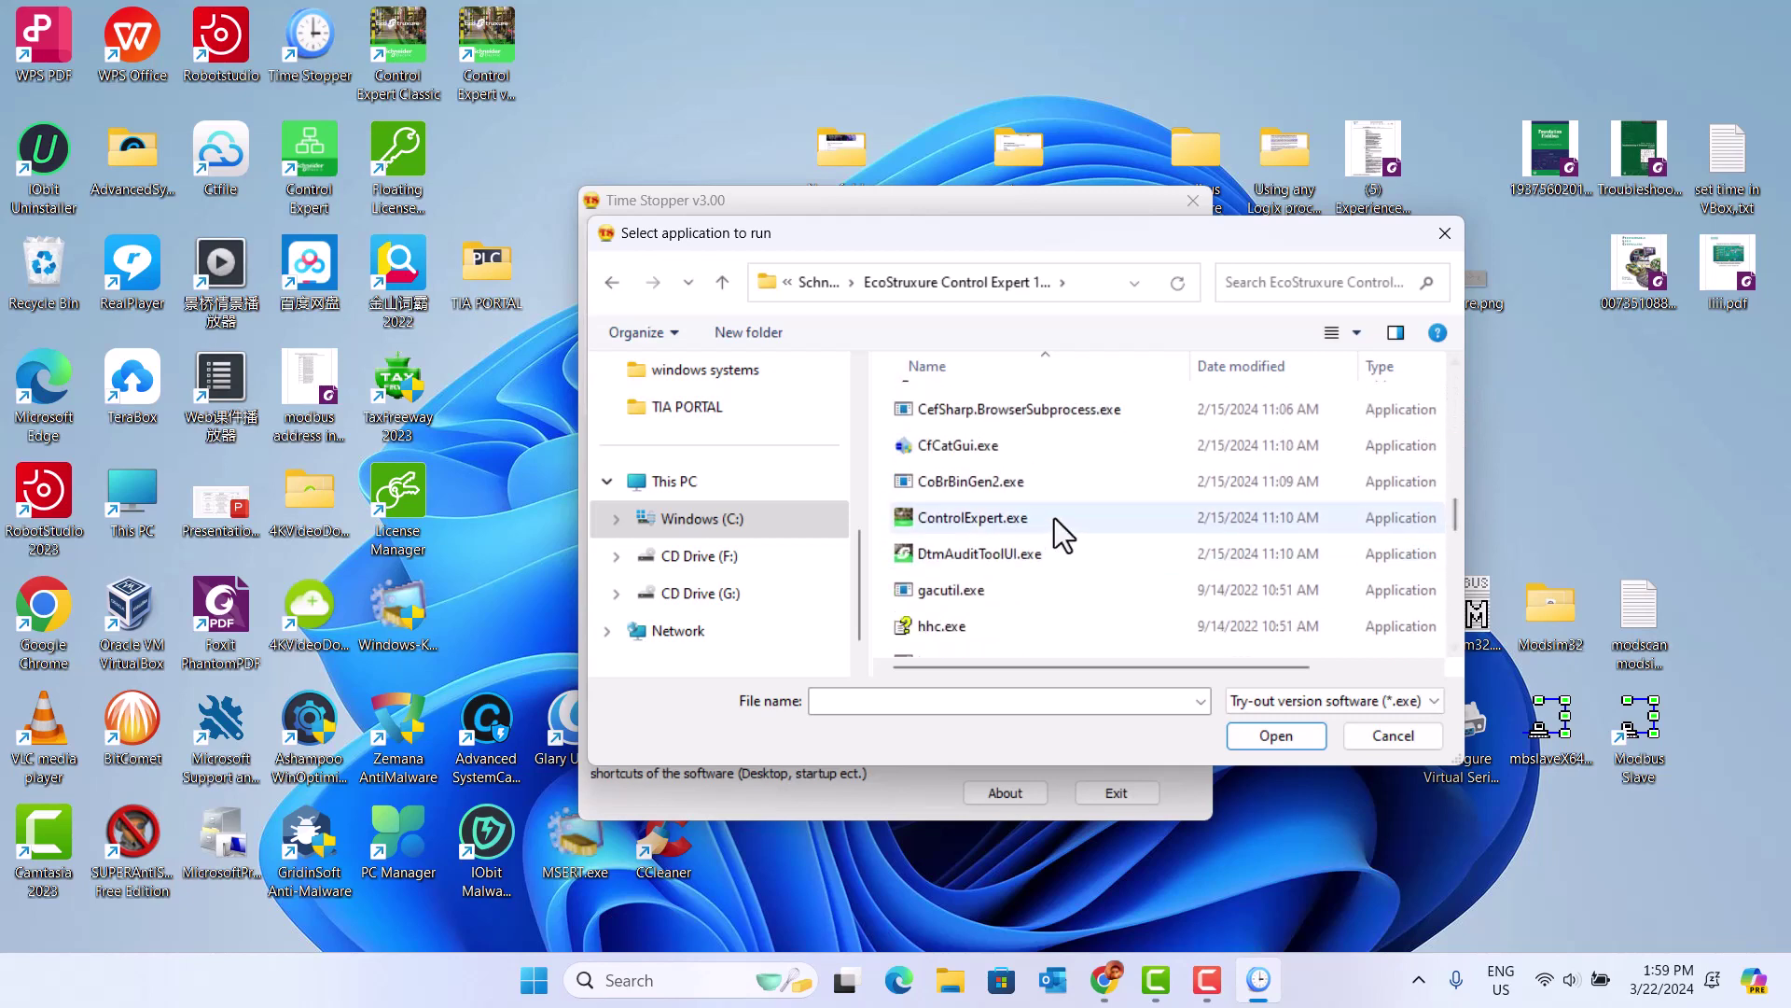
pyautogui.click(1004, 522)
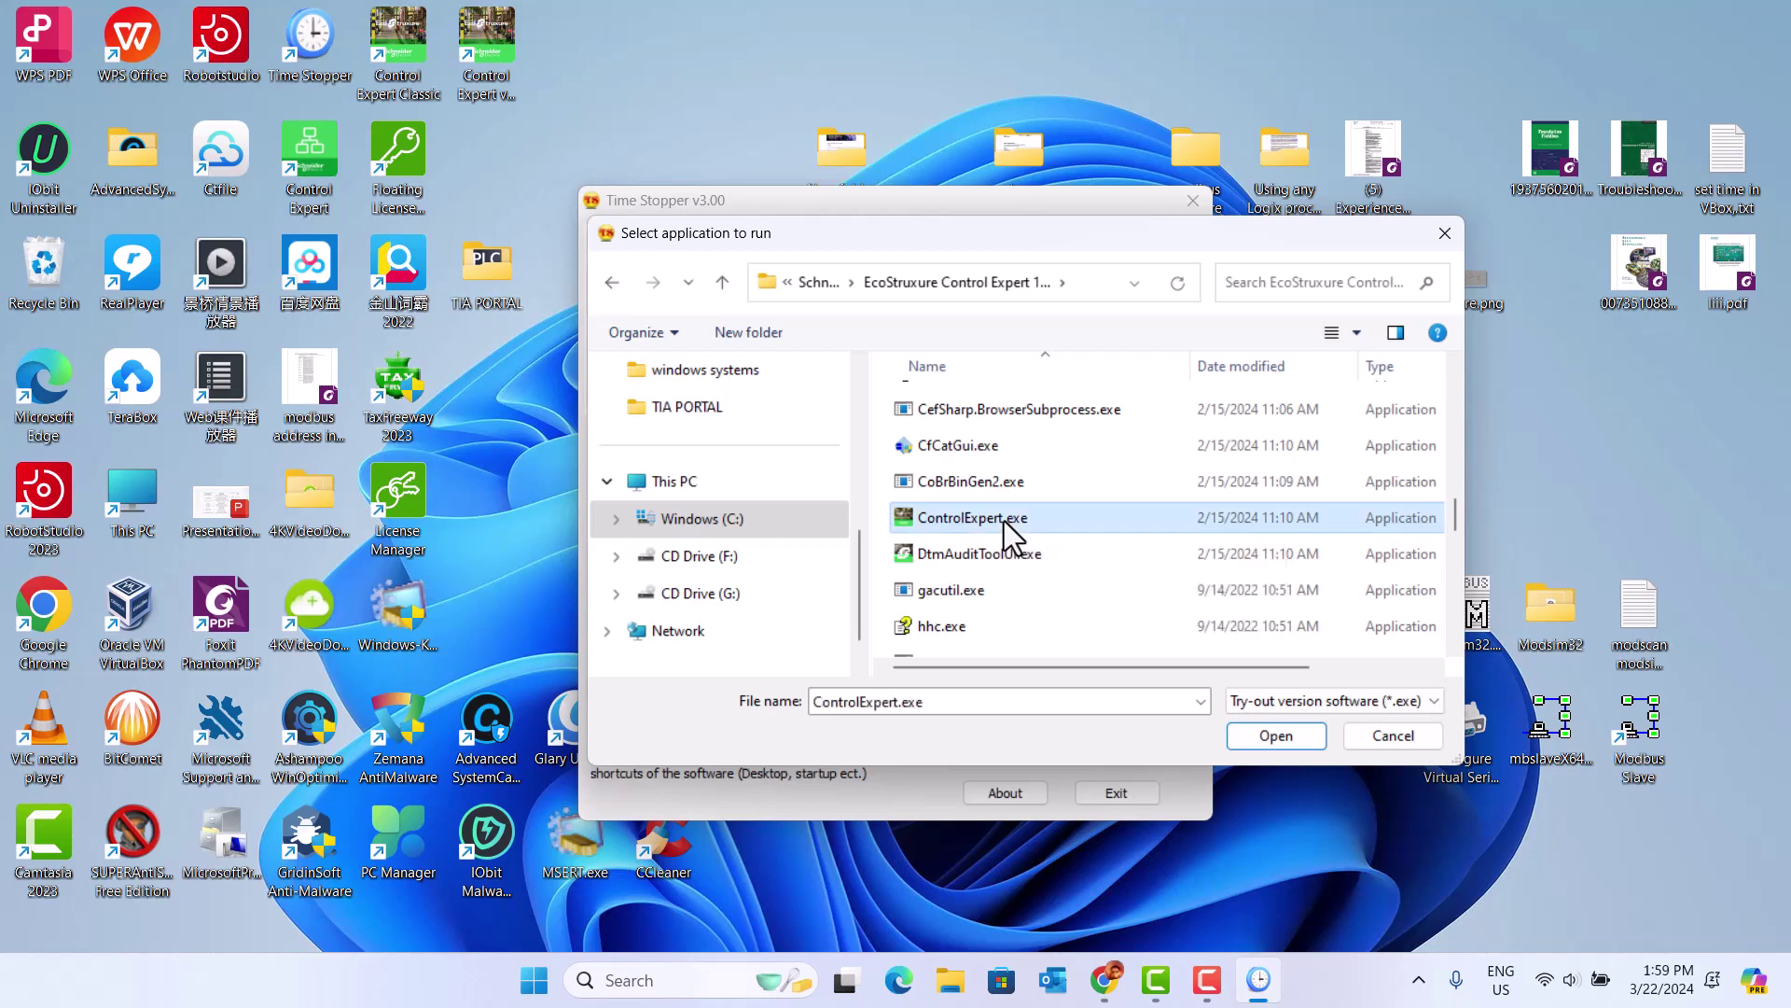
pyautogui.click(1283, 745)
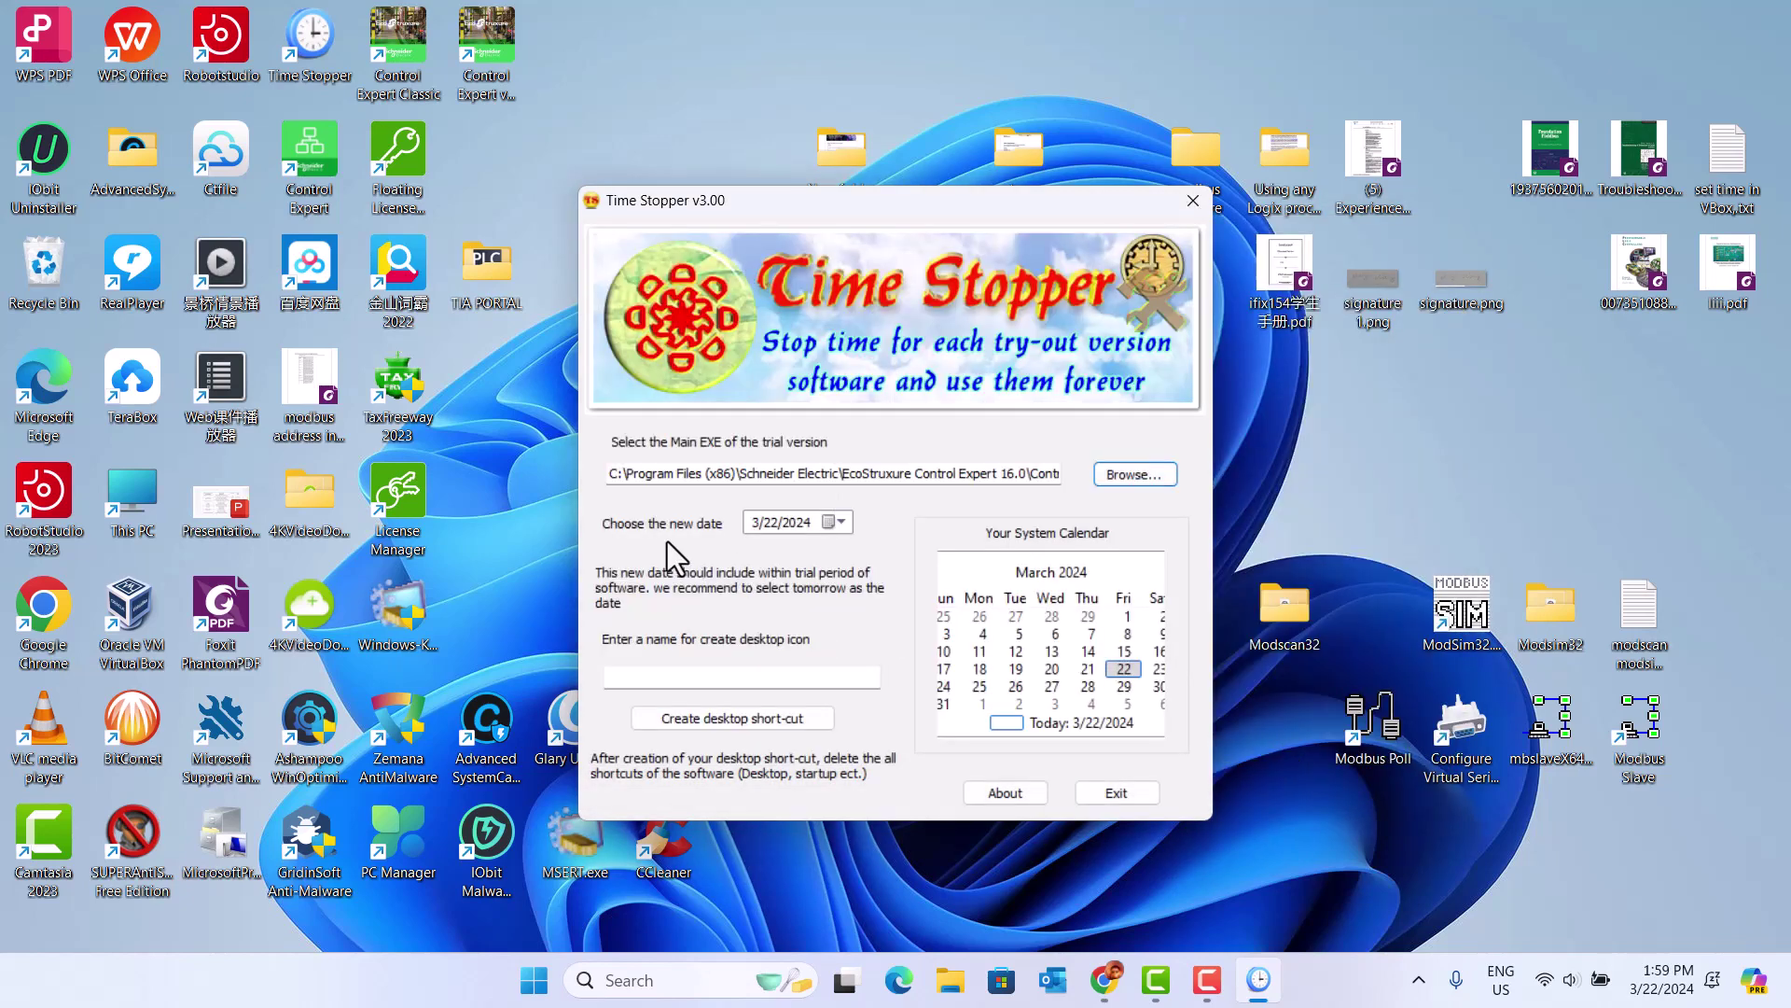
# Set the new date to 3/23/2024, create a 'Control Expert' desktop shortcut, and exit.
pyautogui.click(837, 523)
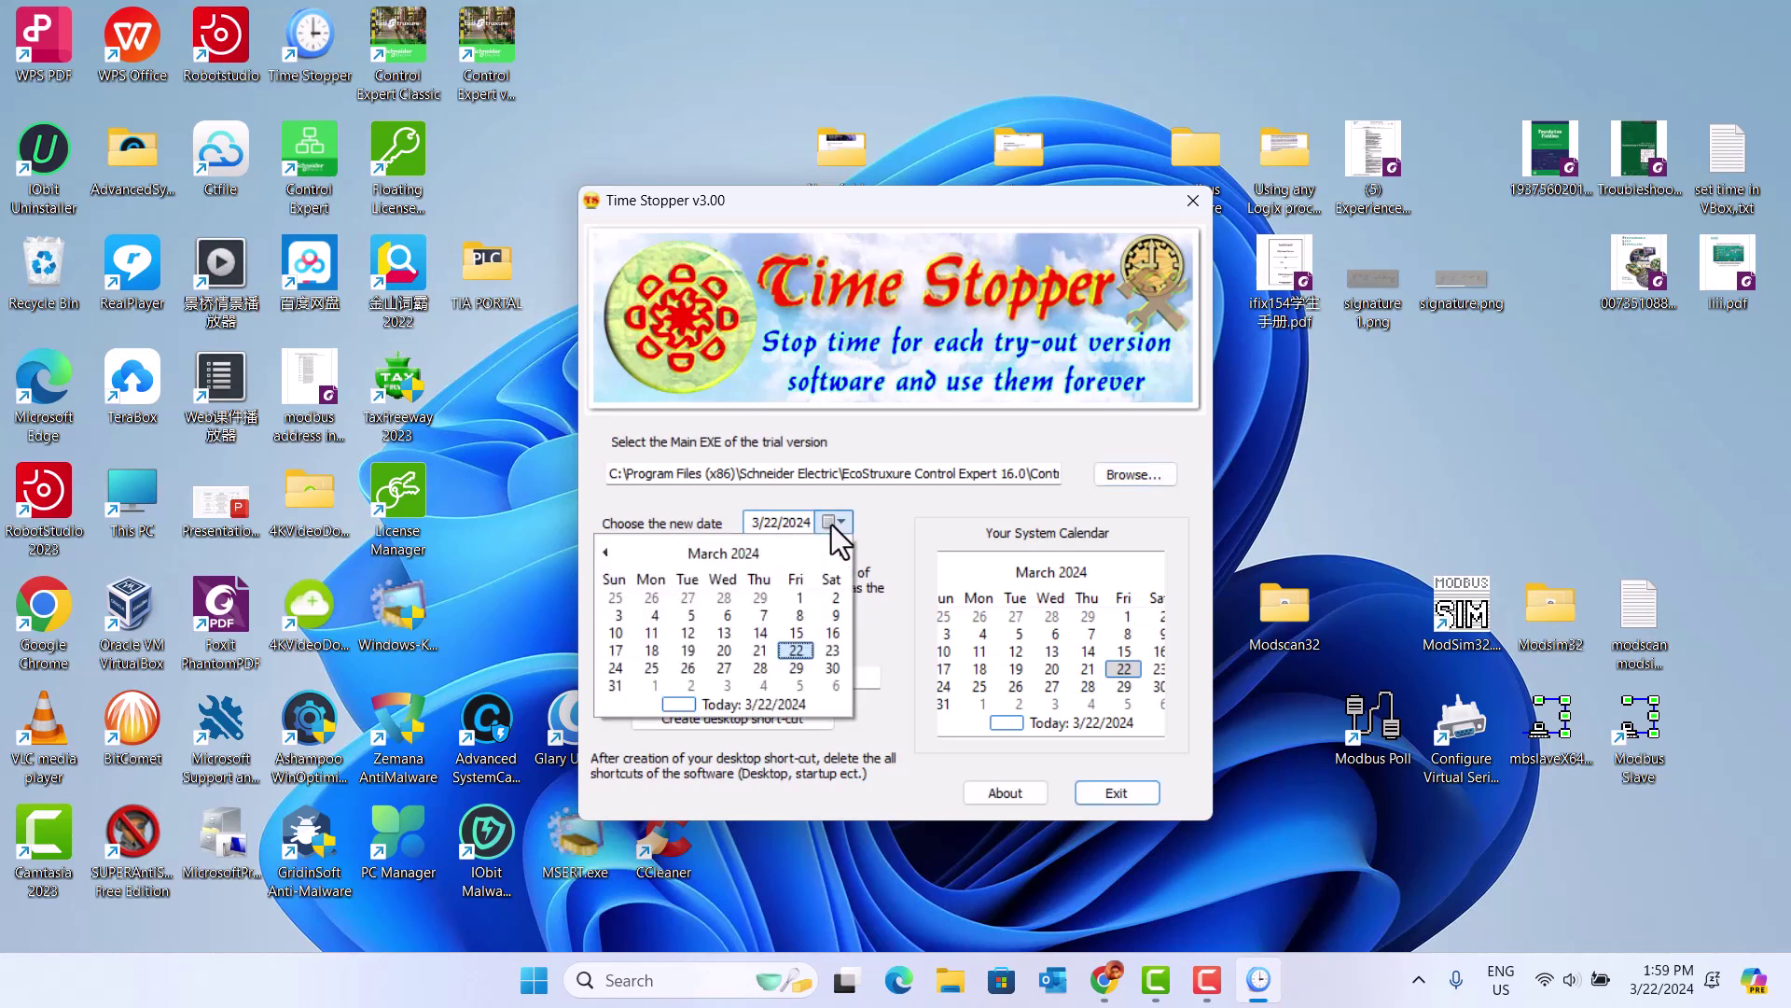
pyautogui.click(831, 651)
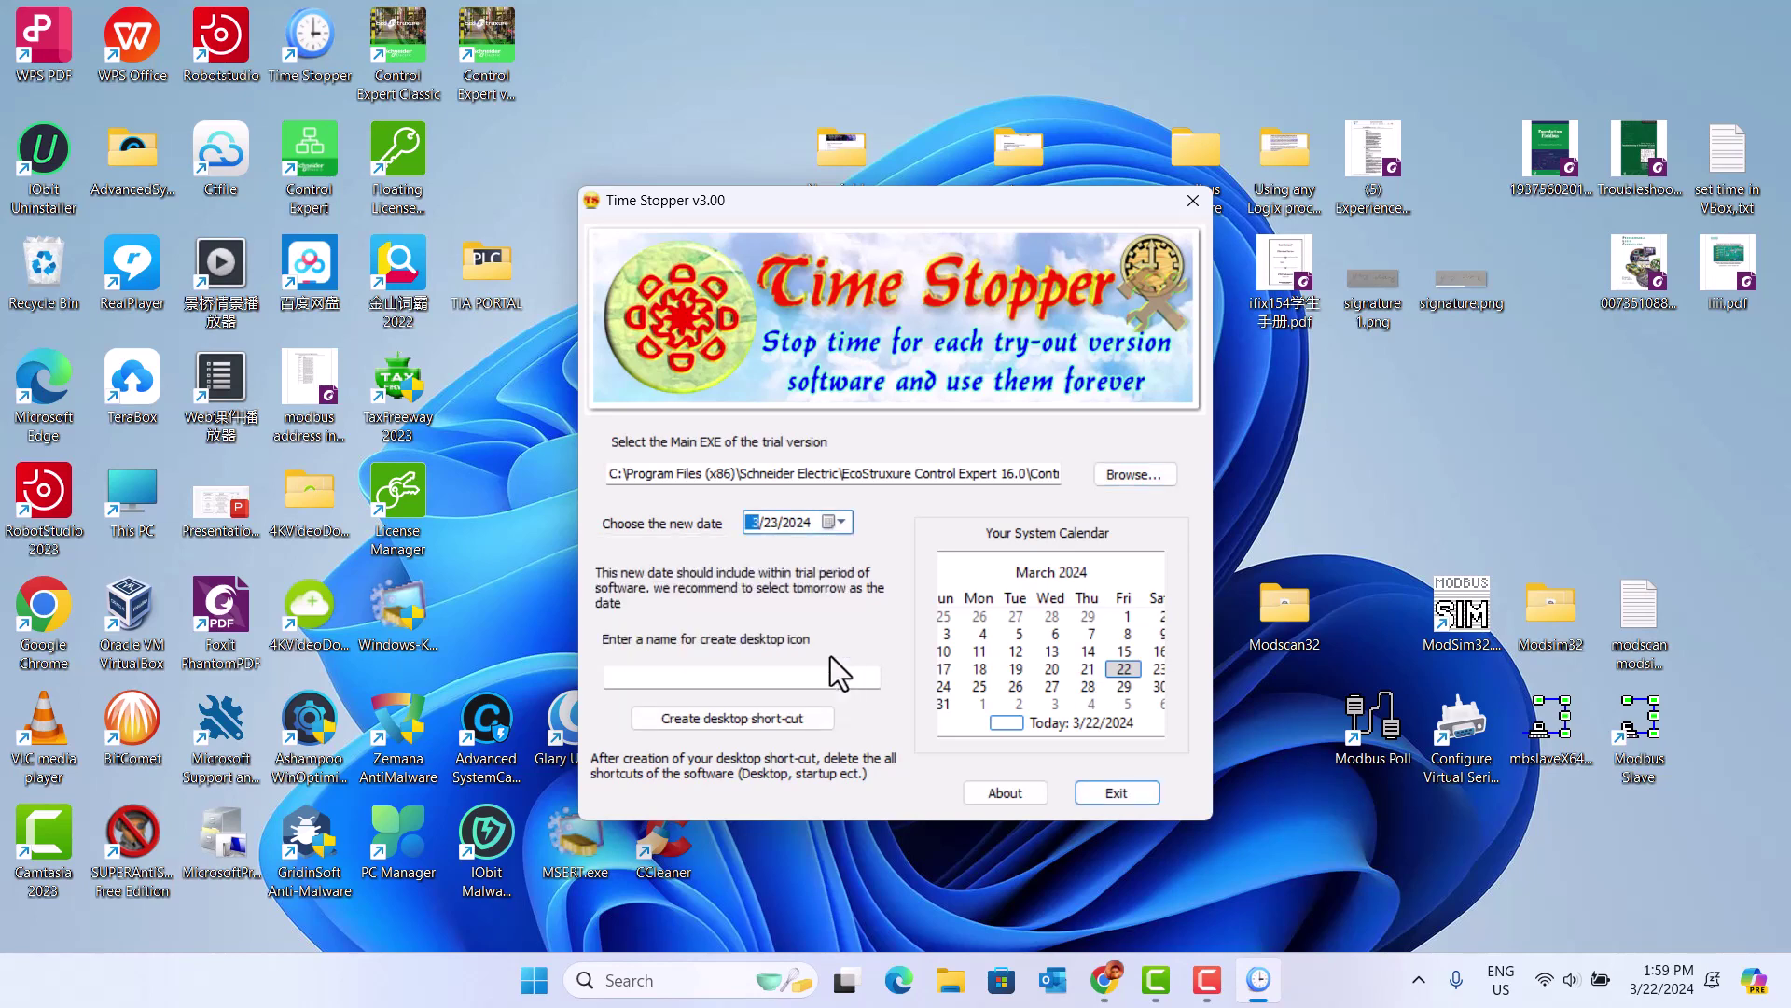
pyautogui.click(714, 675)
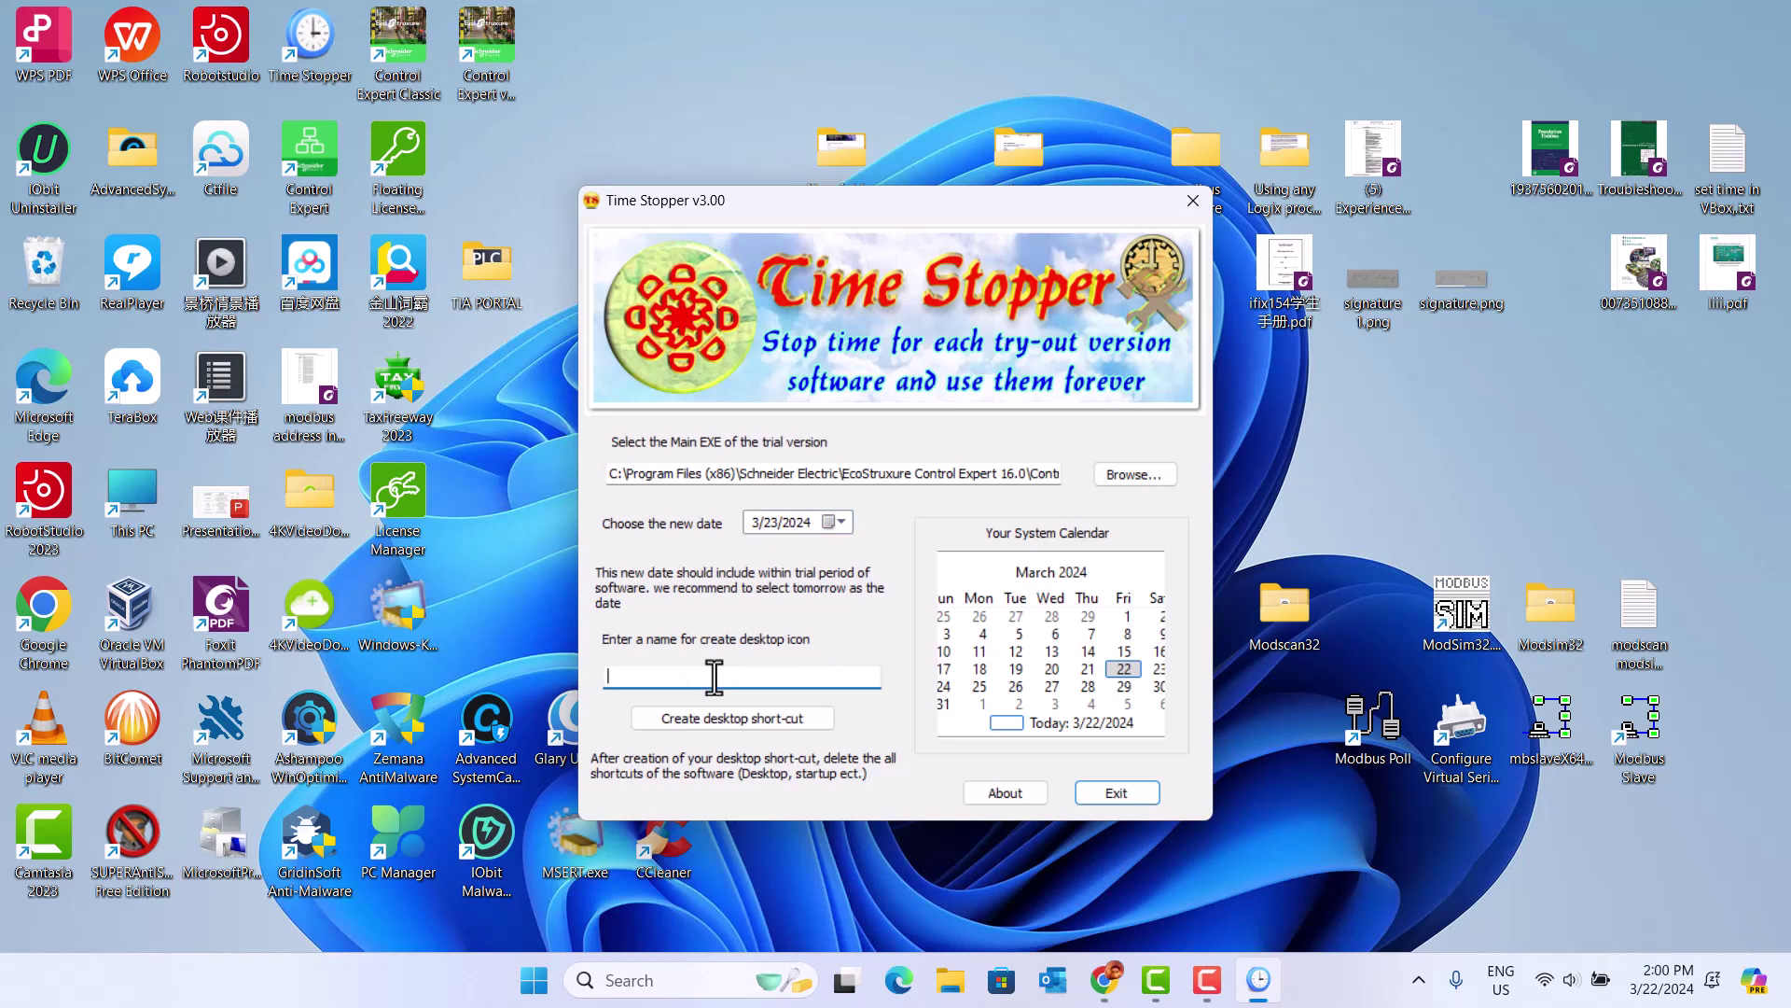
pyautogui.write('C')
pyautogui.write('ontr')
pyautogui.write('ol')
pyautogui.write(' Exper')
pyautogui.write('t')
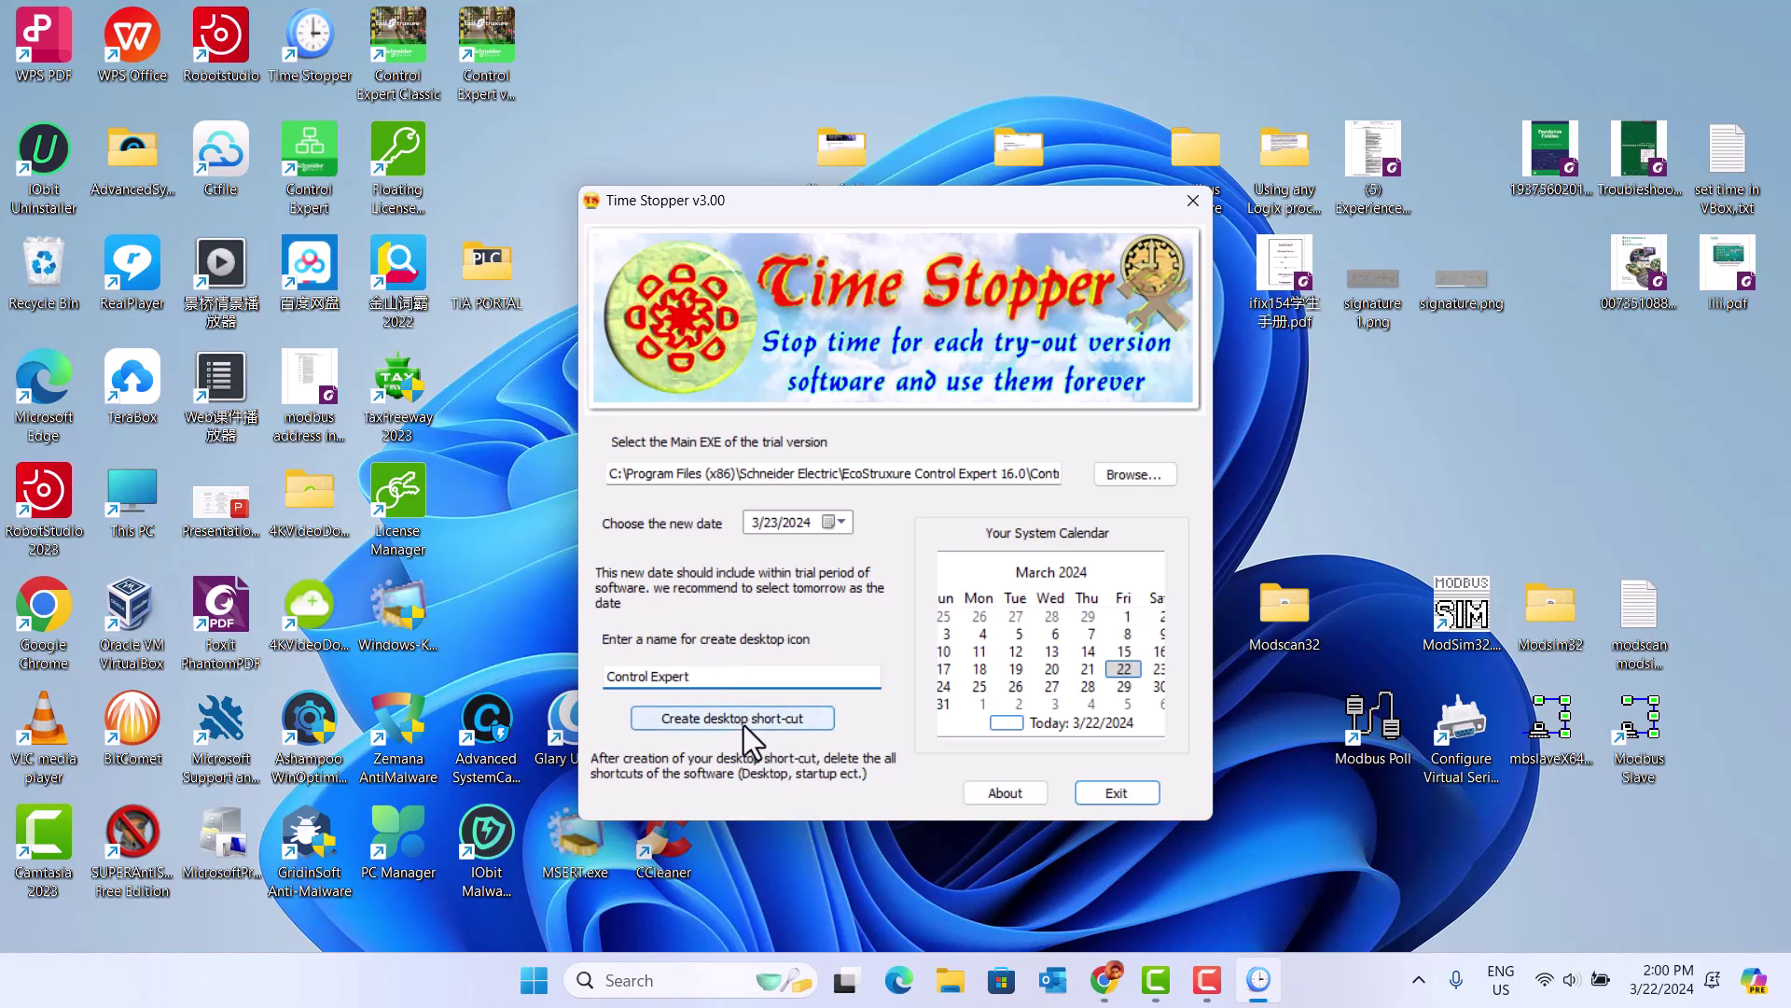
pyautogui.click(743, 725)
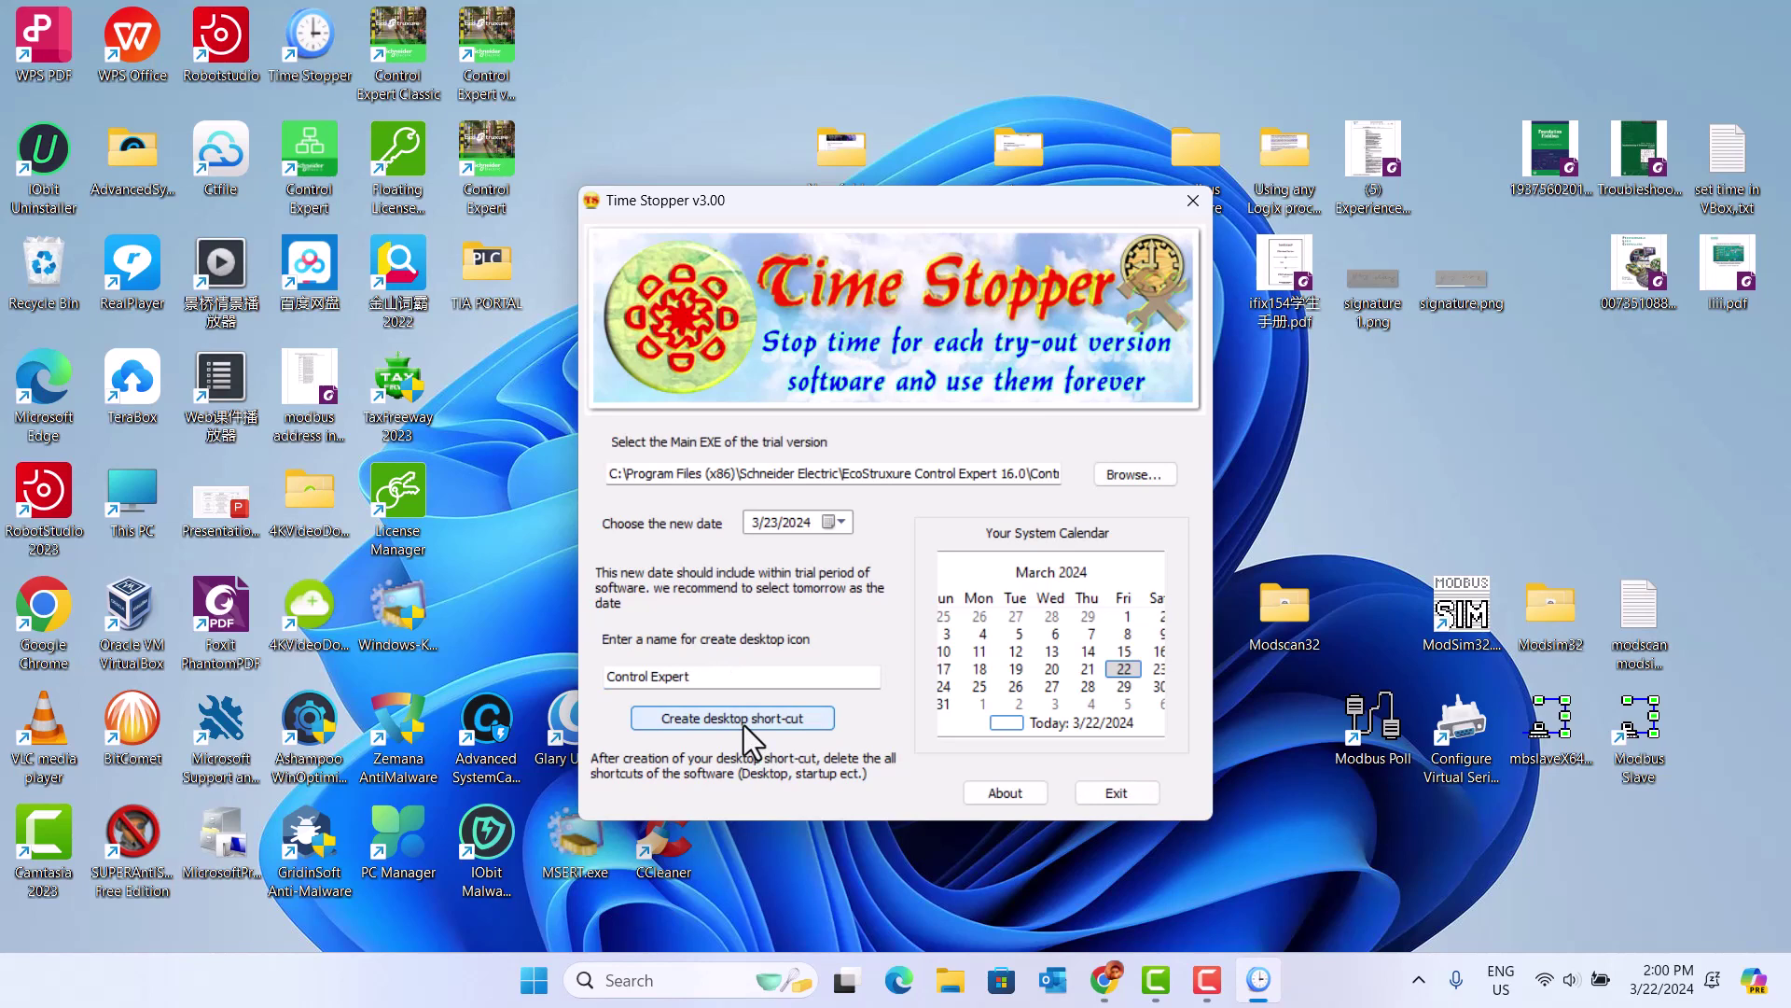
pyautogui.click(1112, 793)
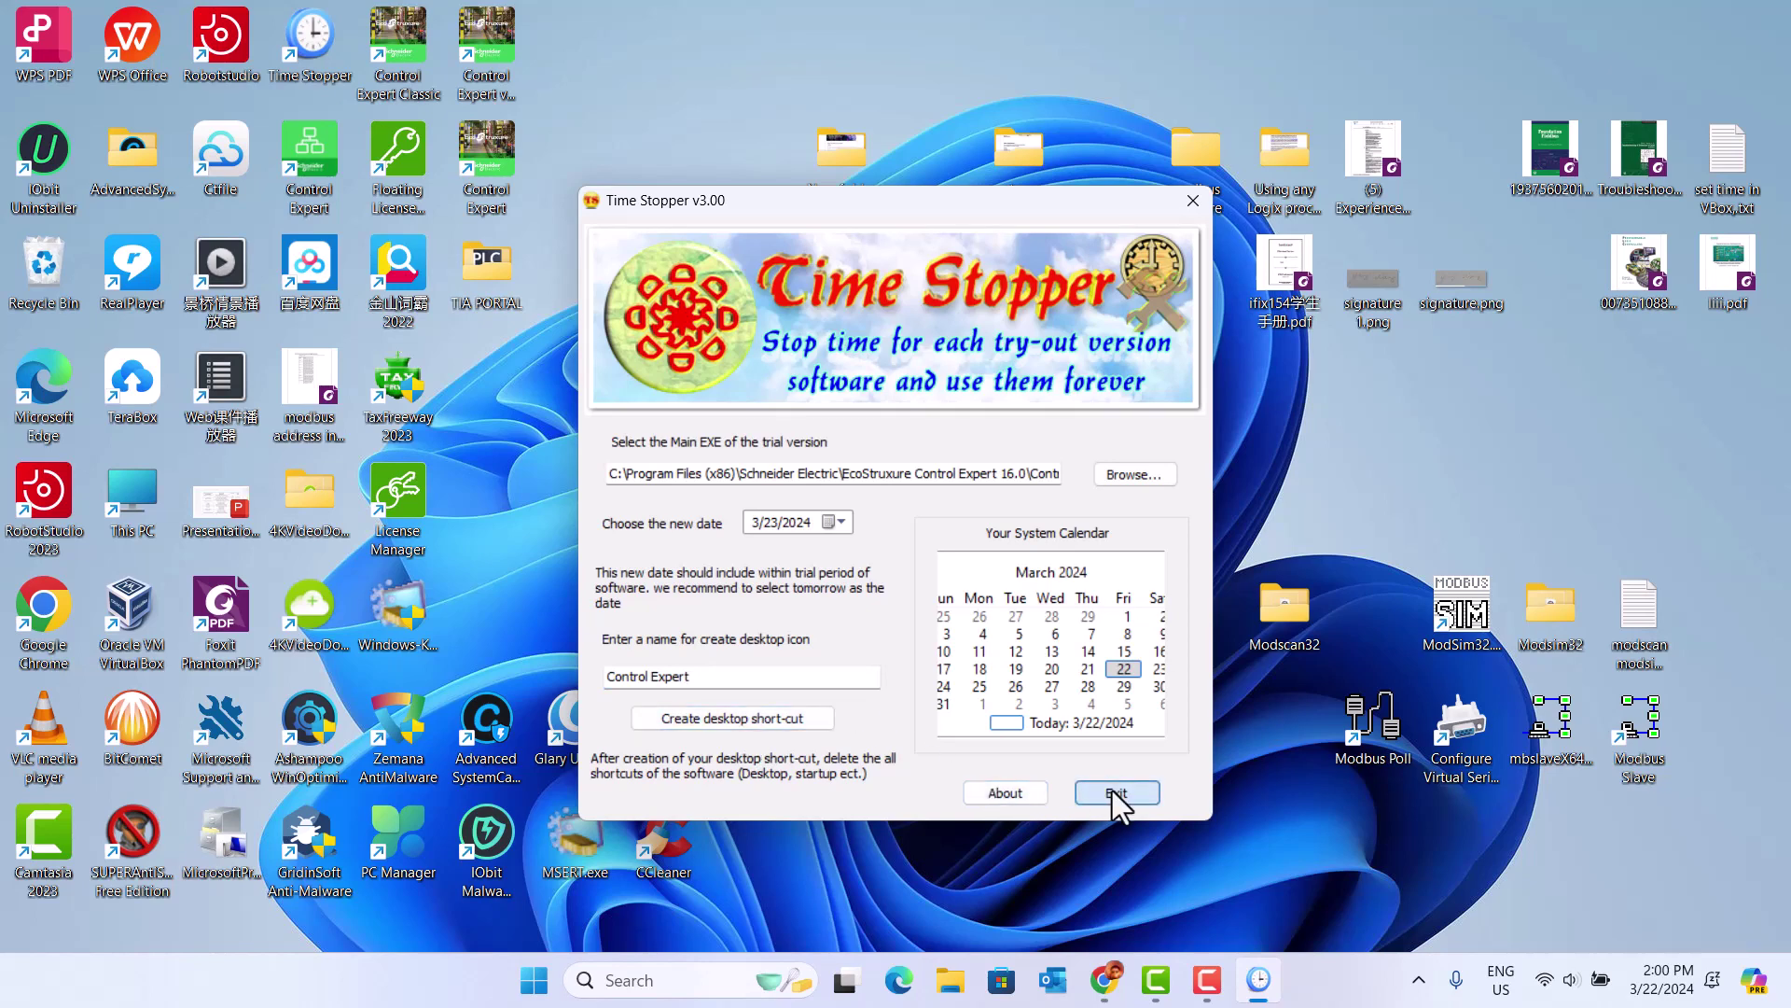
# Close Time Stopper, then answer No to opening License Manager on the trial notice.
pyautogui.click(1113, 791)
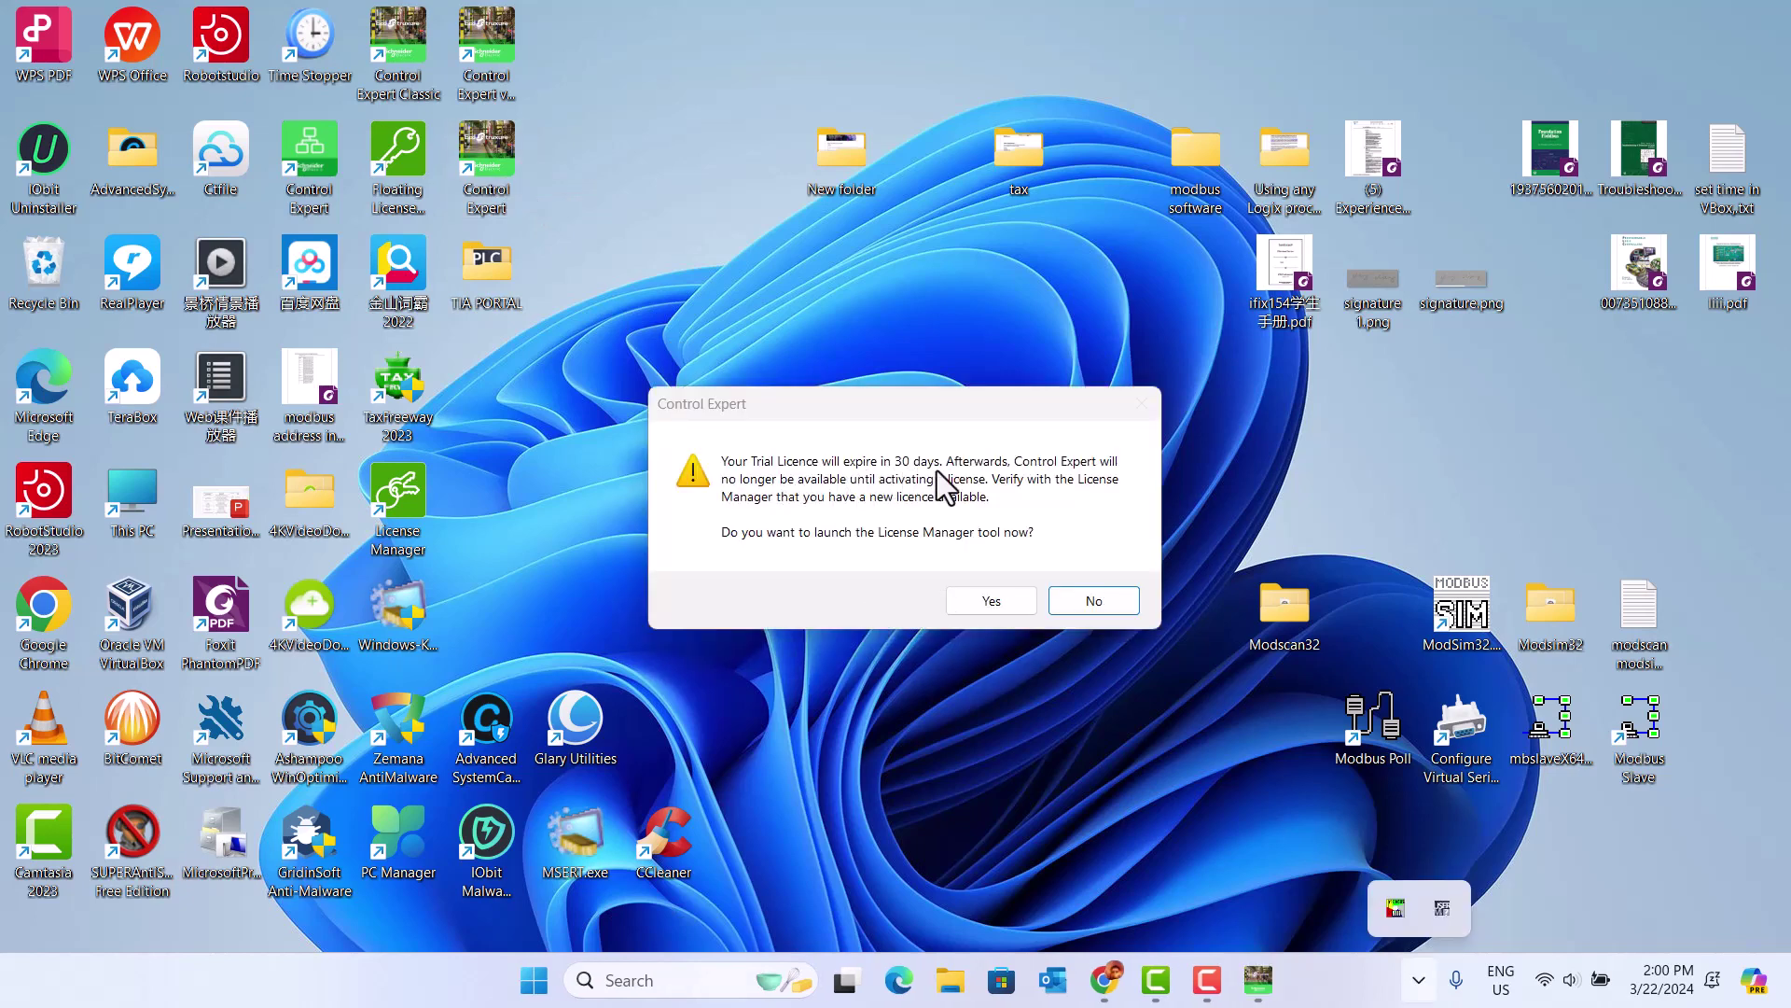
pyautogui.click(1093, 601)
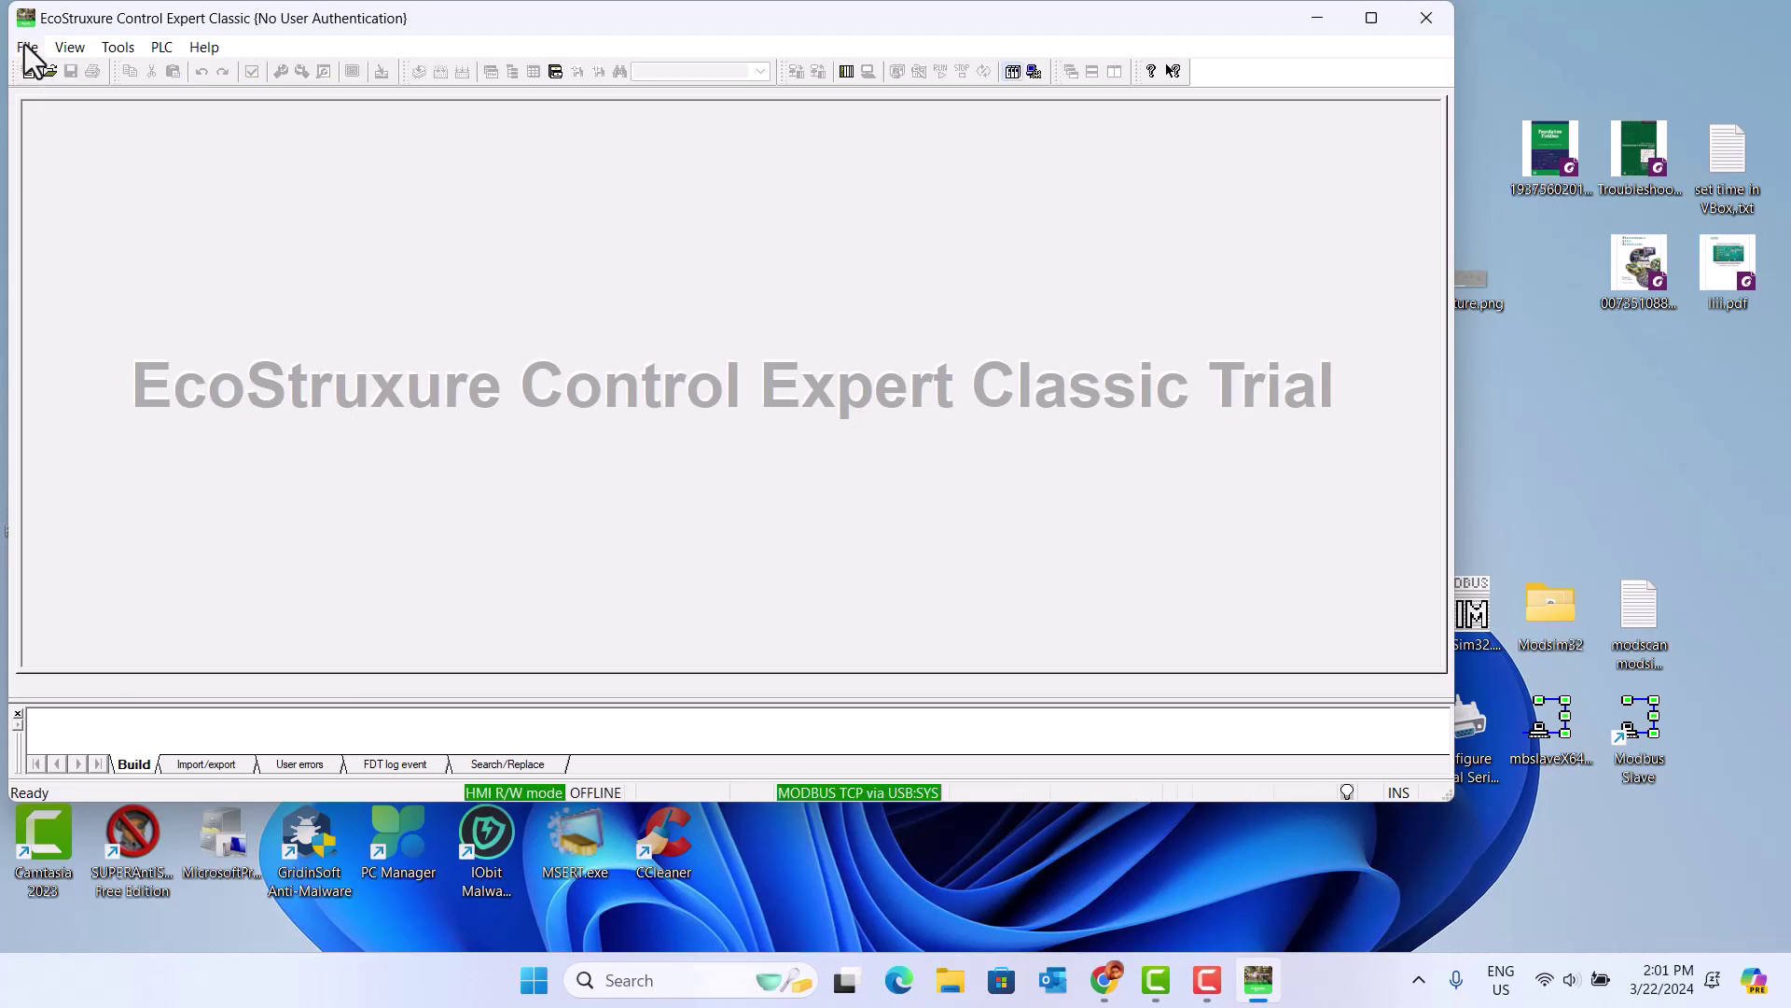
# Create a new project via File > New using the Modicon M580 BME H58 2040 CPU.
pyautogui.click(26, 46)
pyautogui.click(44, 80)
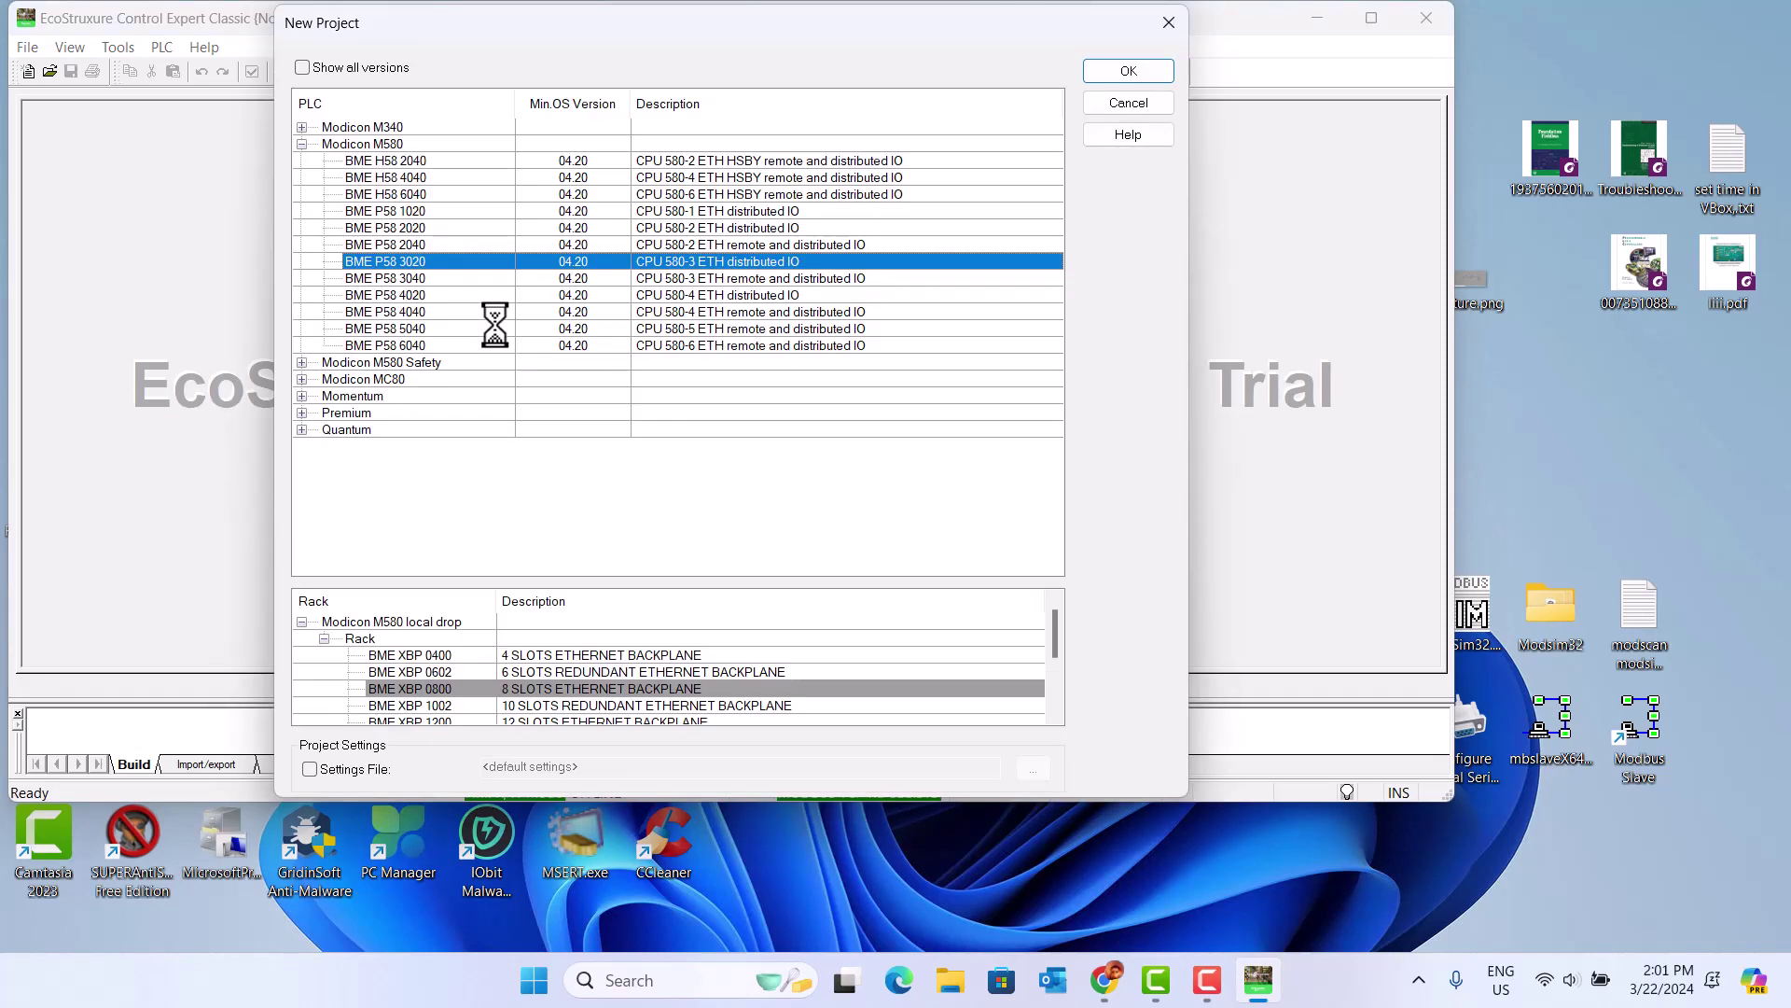
pyautogui.click(413, 161)
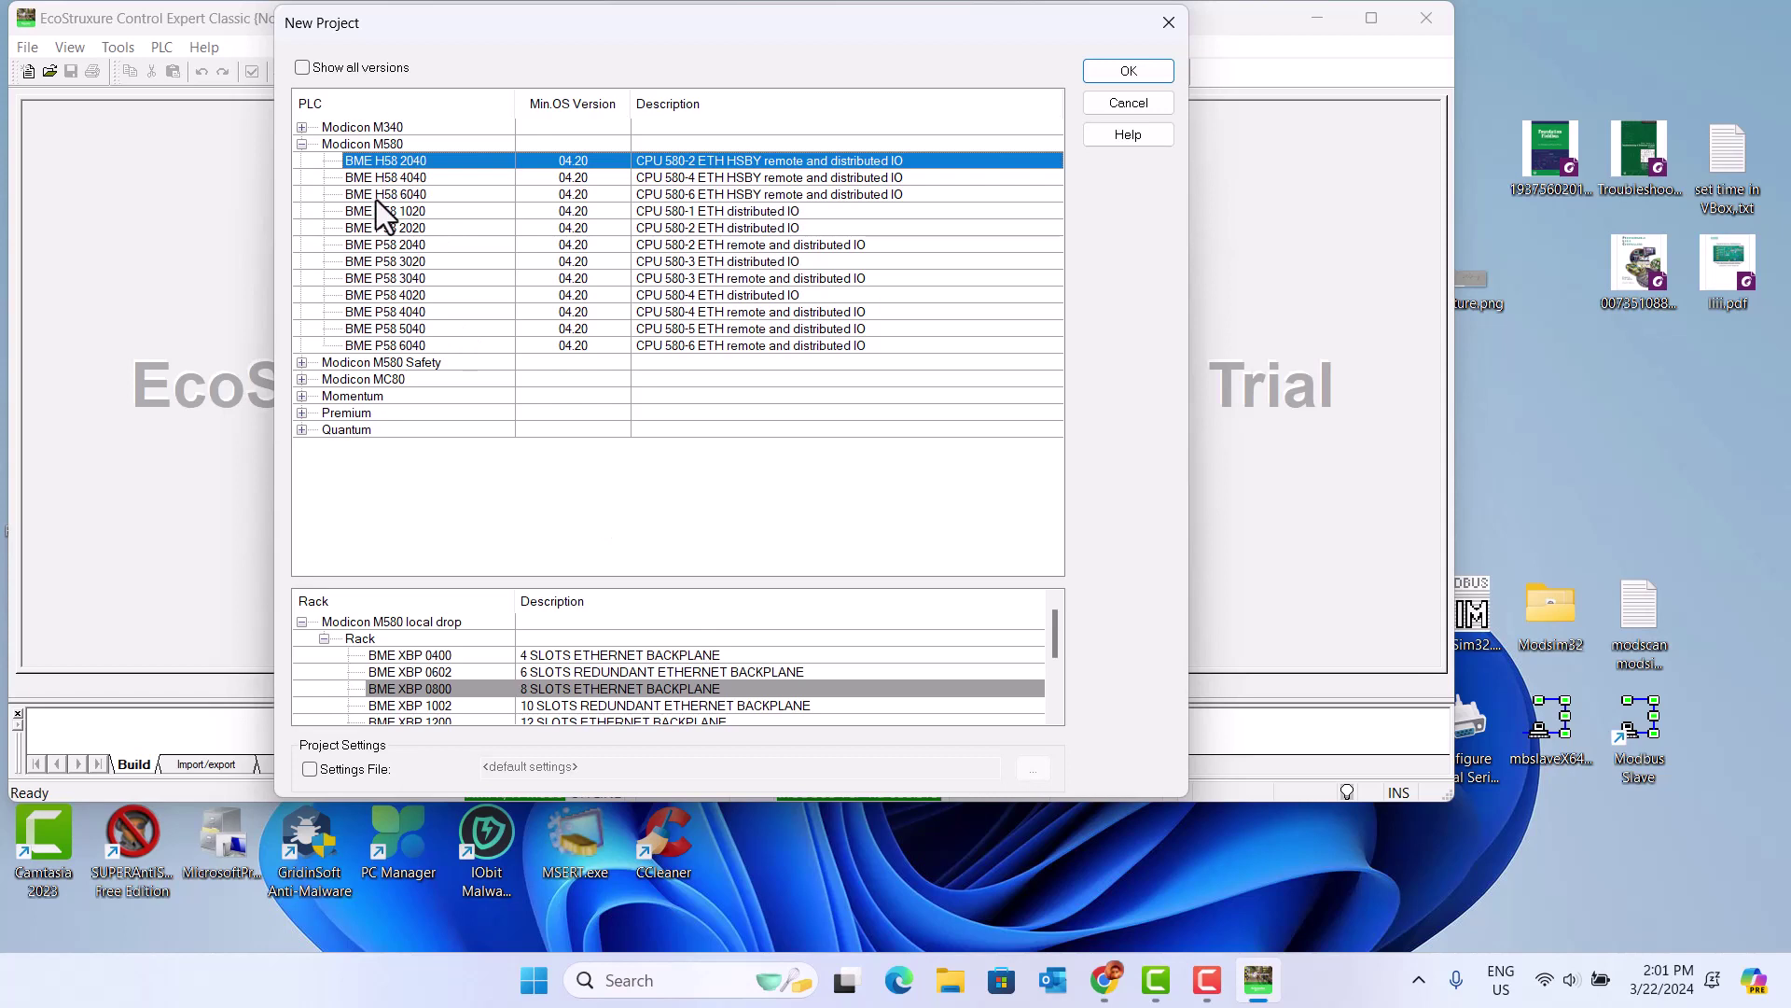
pyautogui.click(1127, 73)
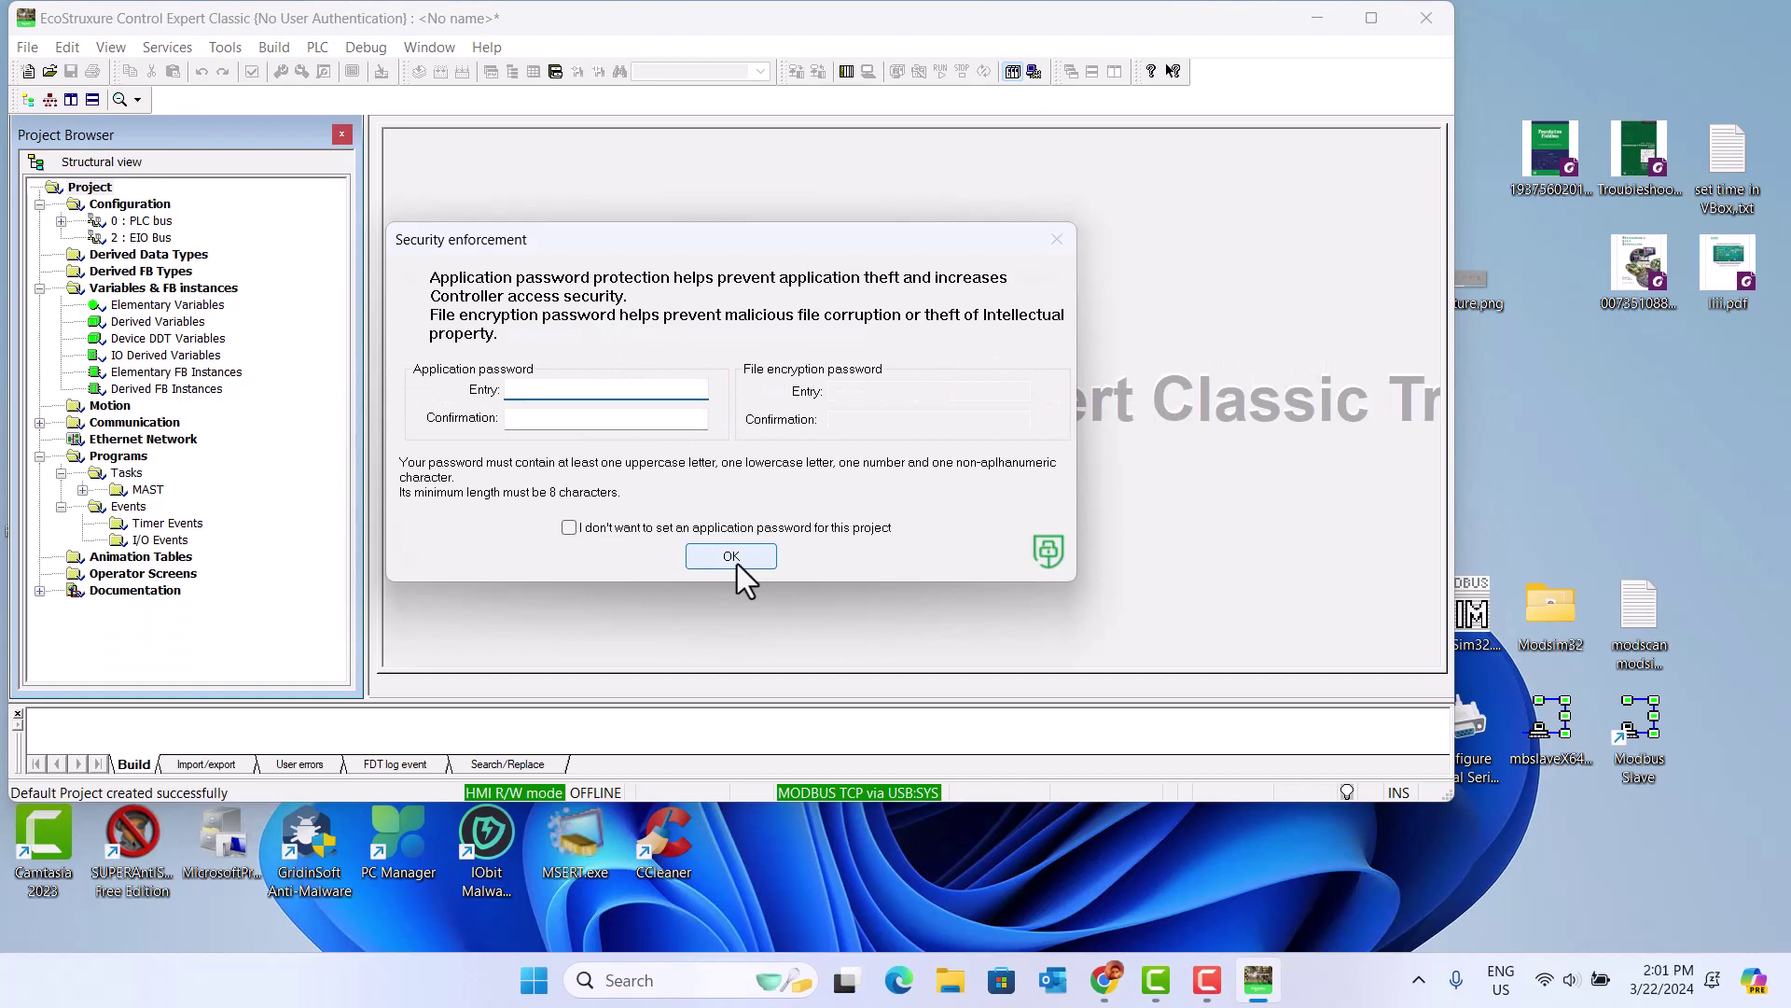
# Skip the application password, accept the warning and security settings, and maximize the window.
pyautogui.click(571, 530)
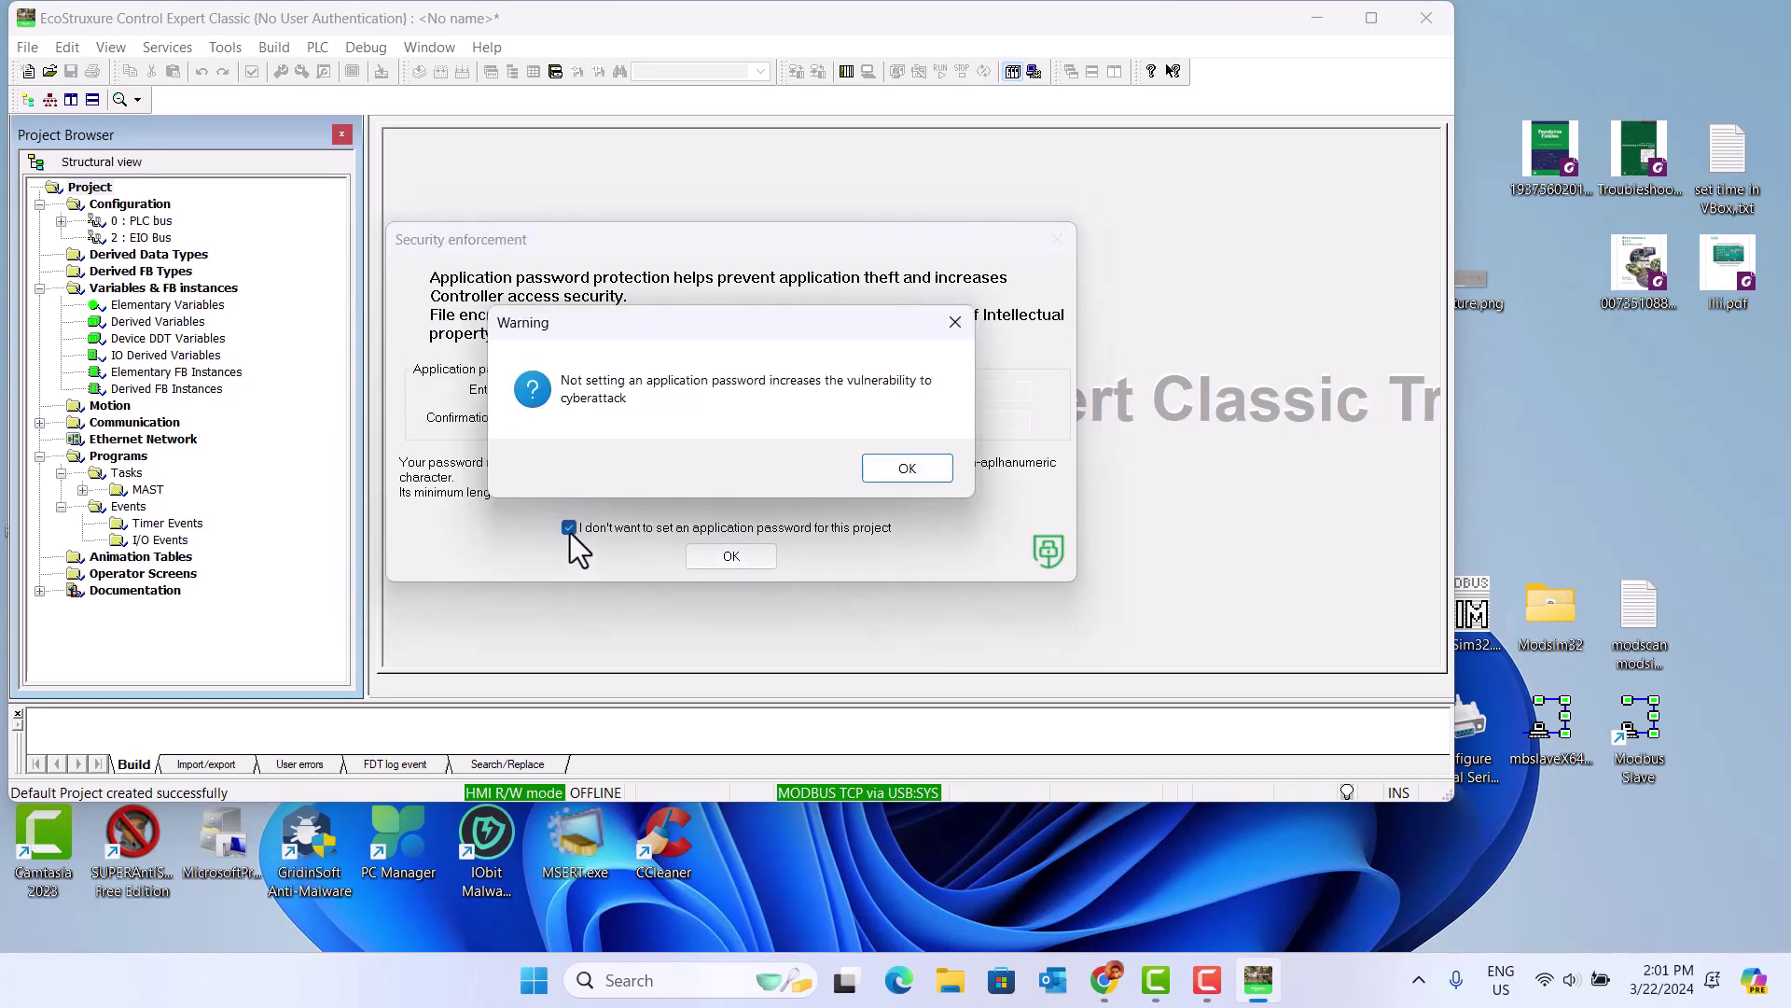
pyautogui.click(891, 476)
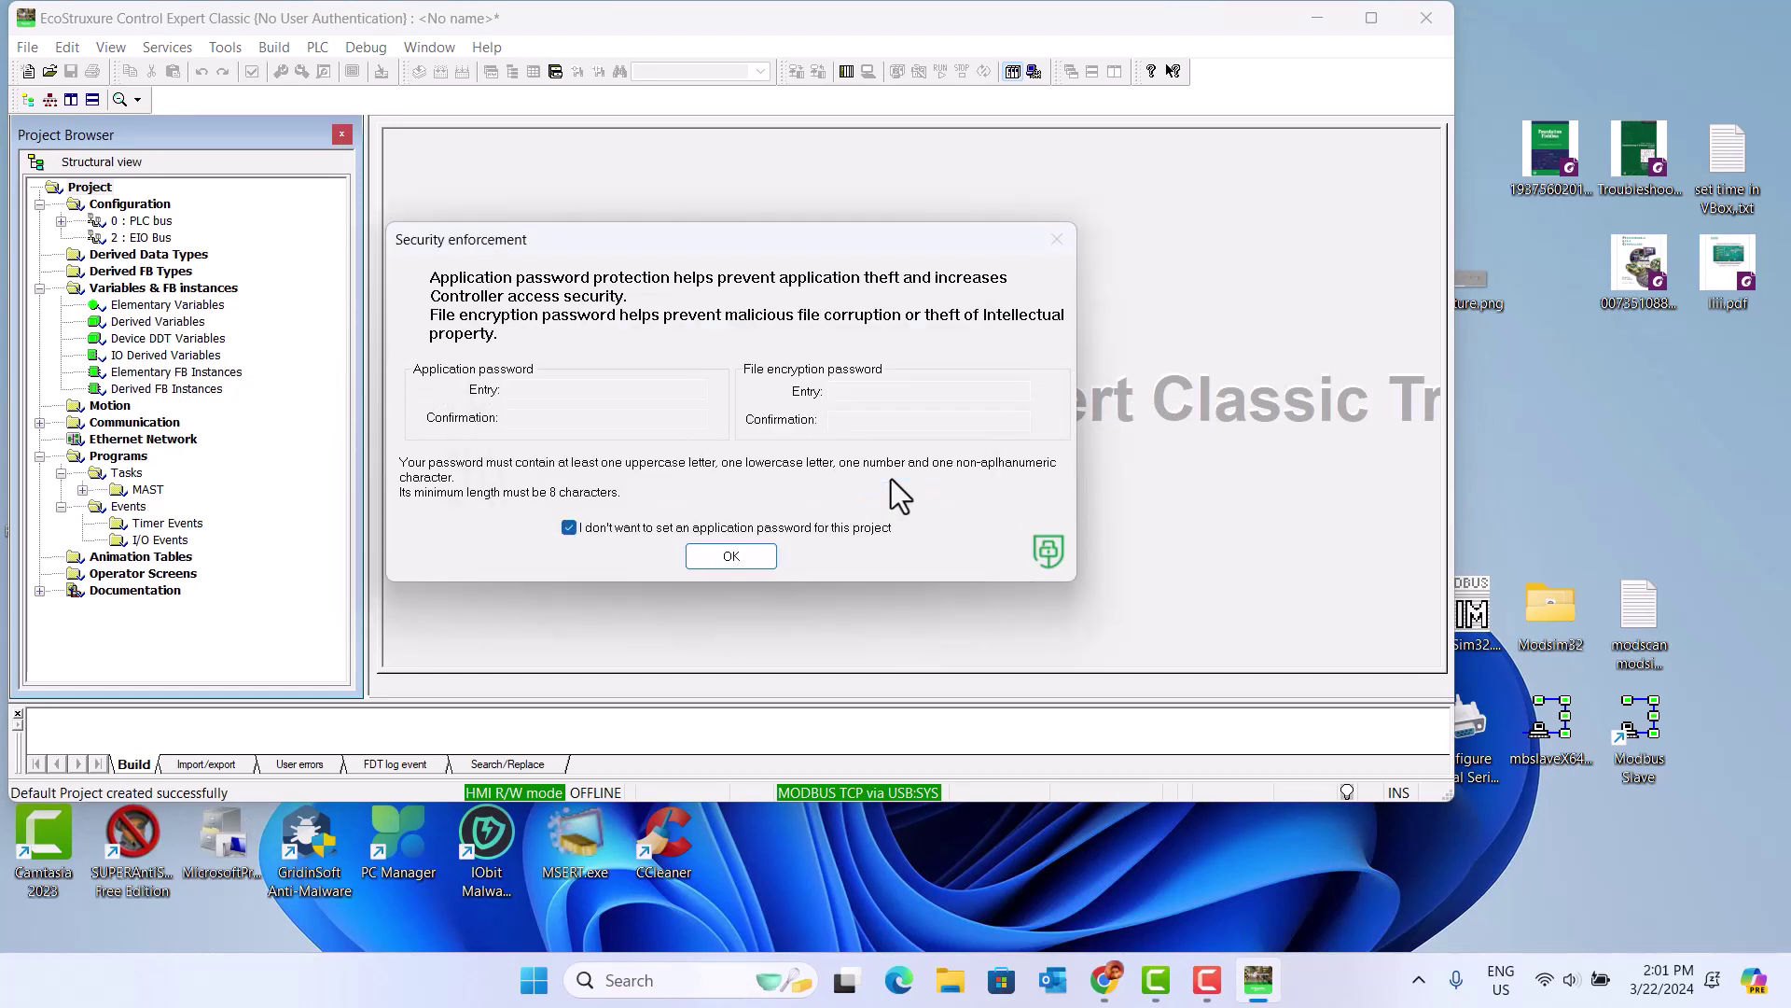
pyautogui.click(749, 561)
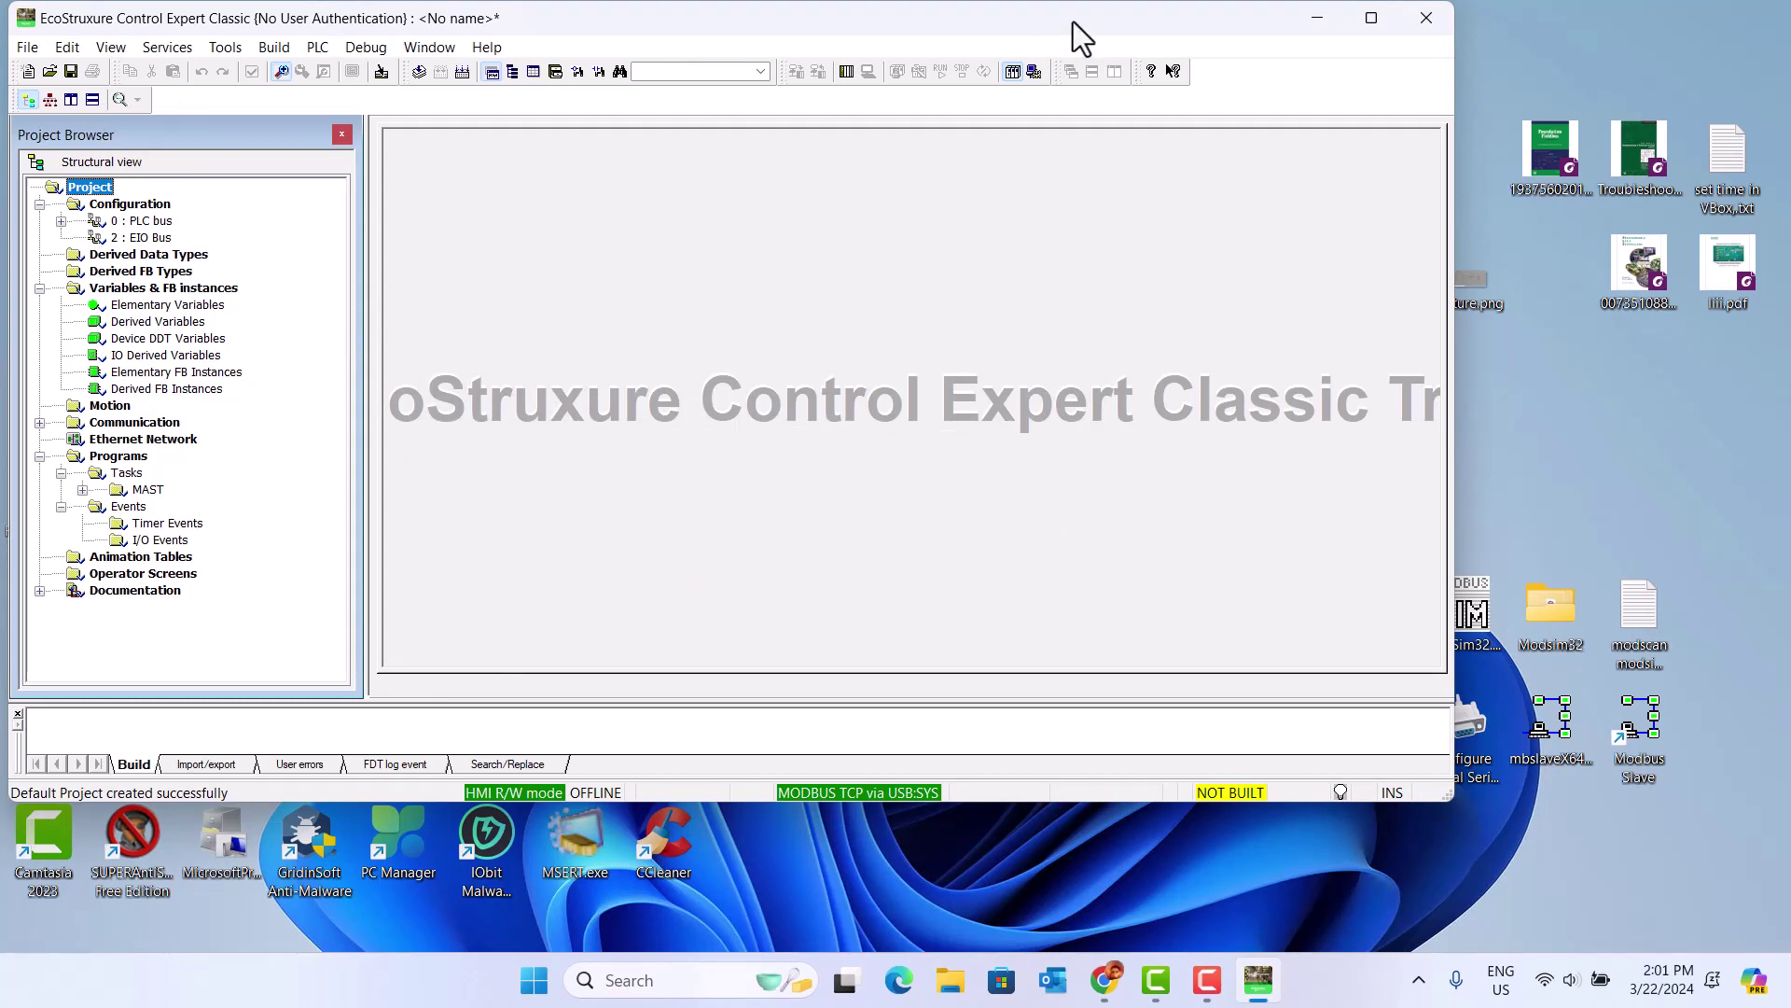
pyautogui.click(1371, 20)
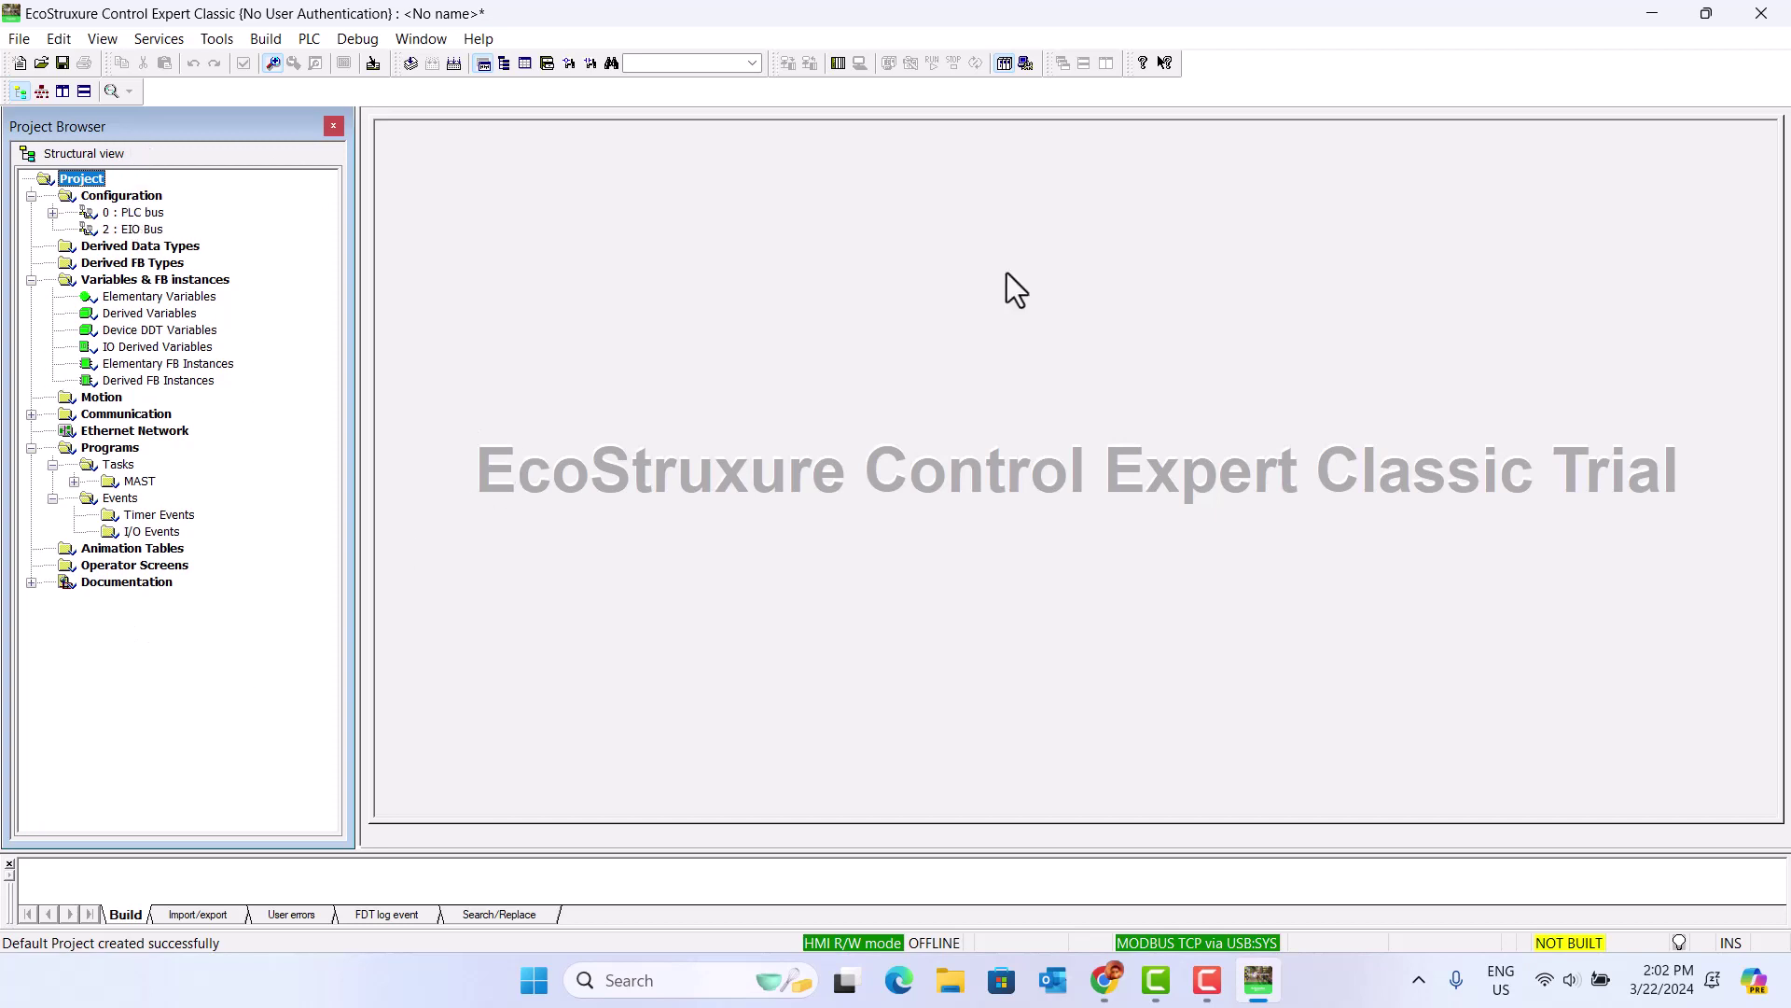
# Exit Control Expert without saving the unnamed project.
pyautogui.click(1761, 17)
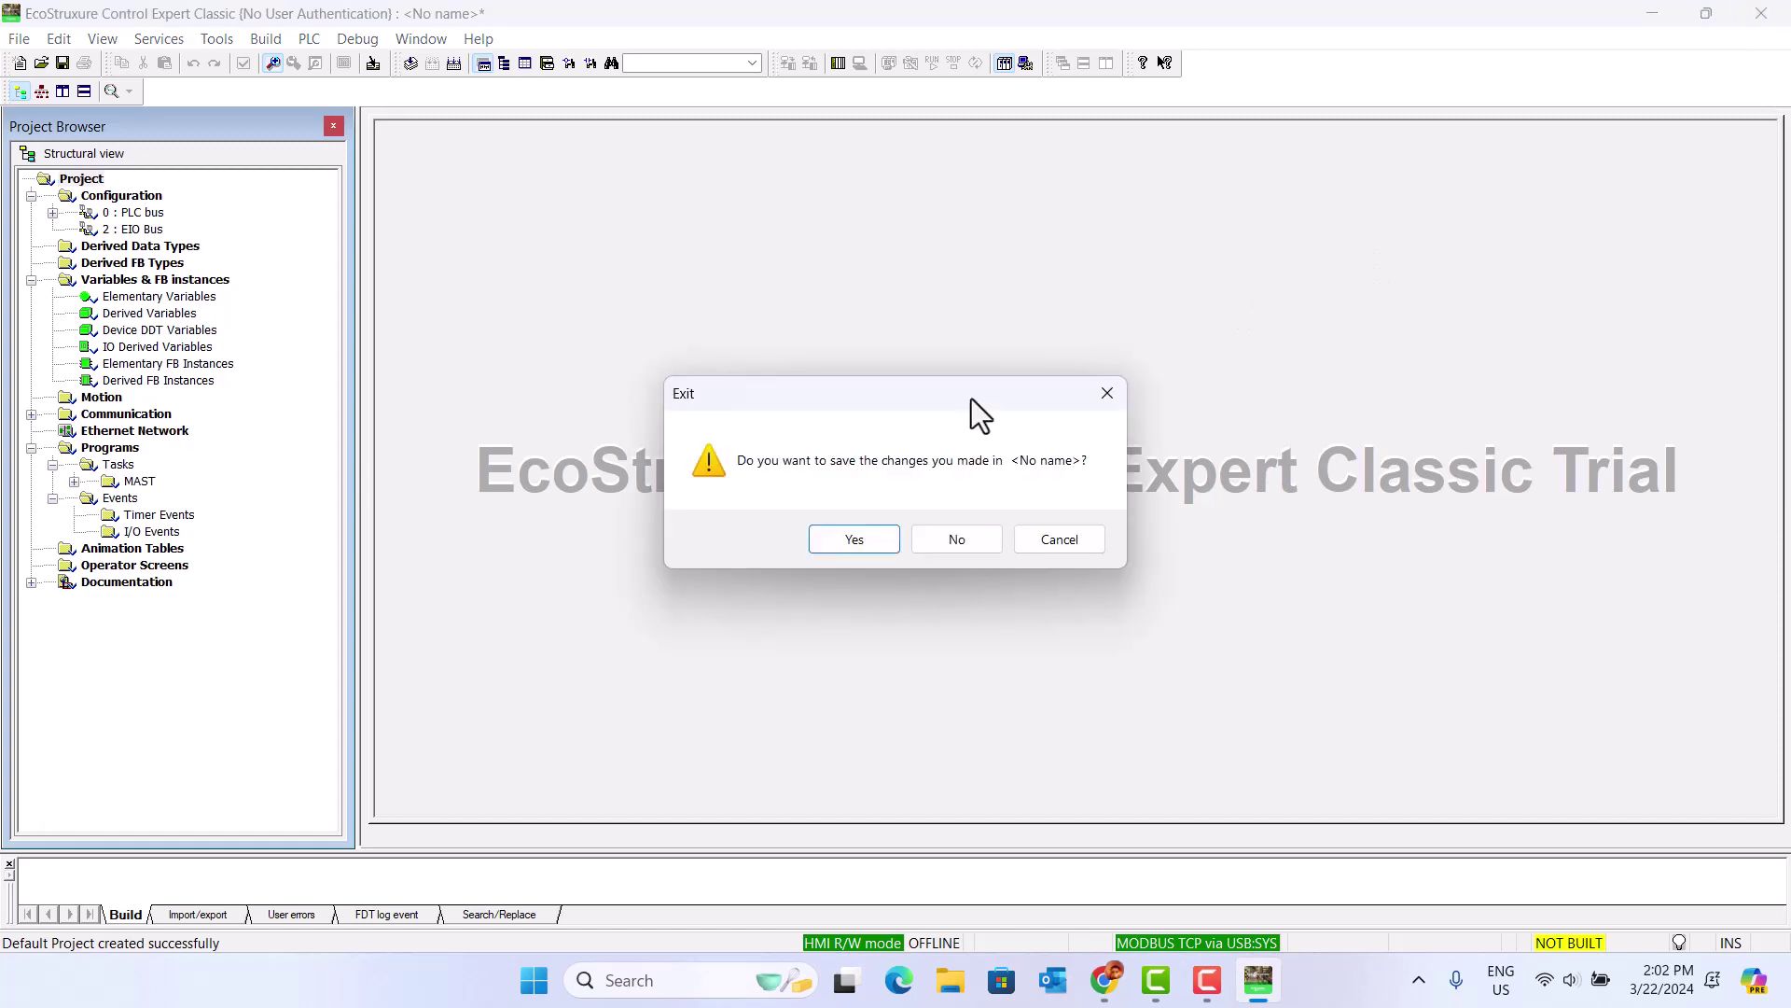
pyautogui.click(940, 540)
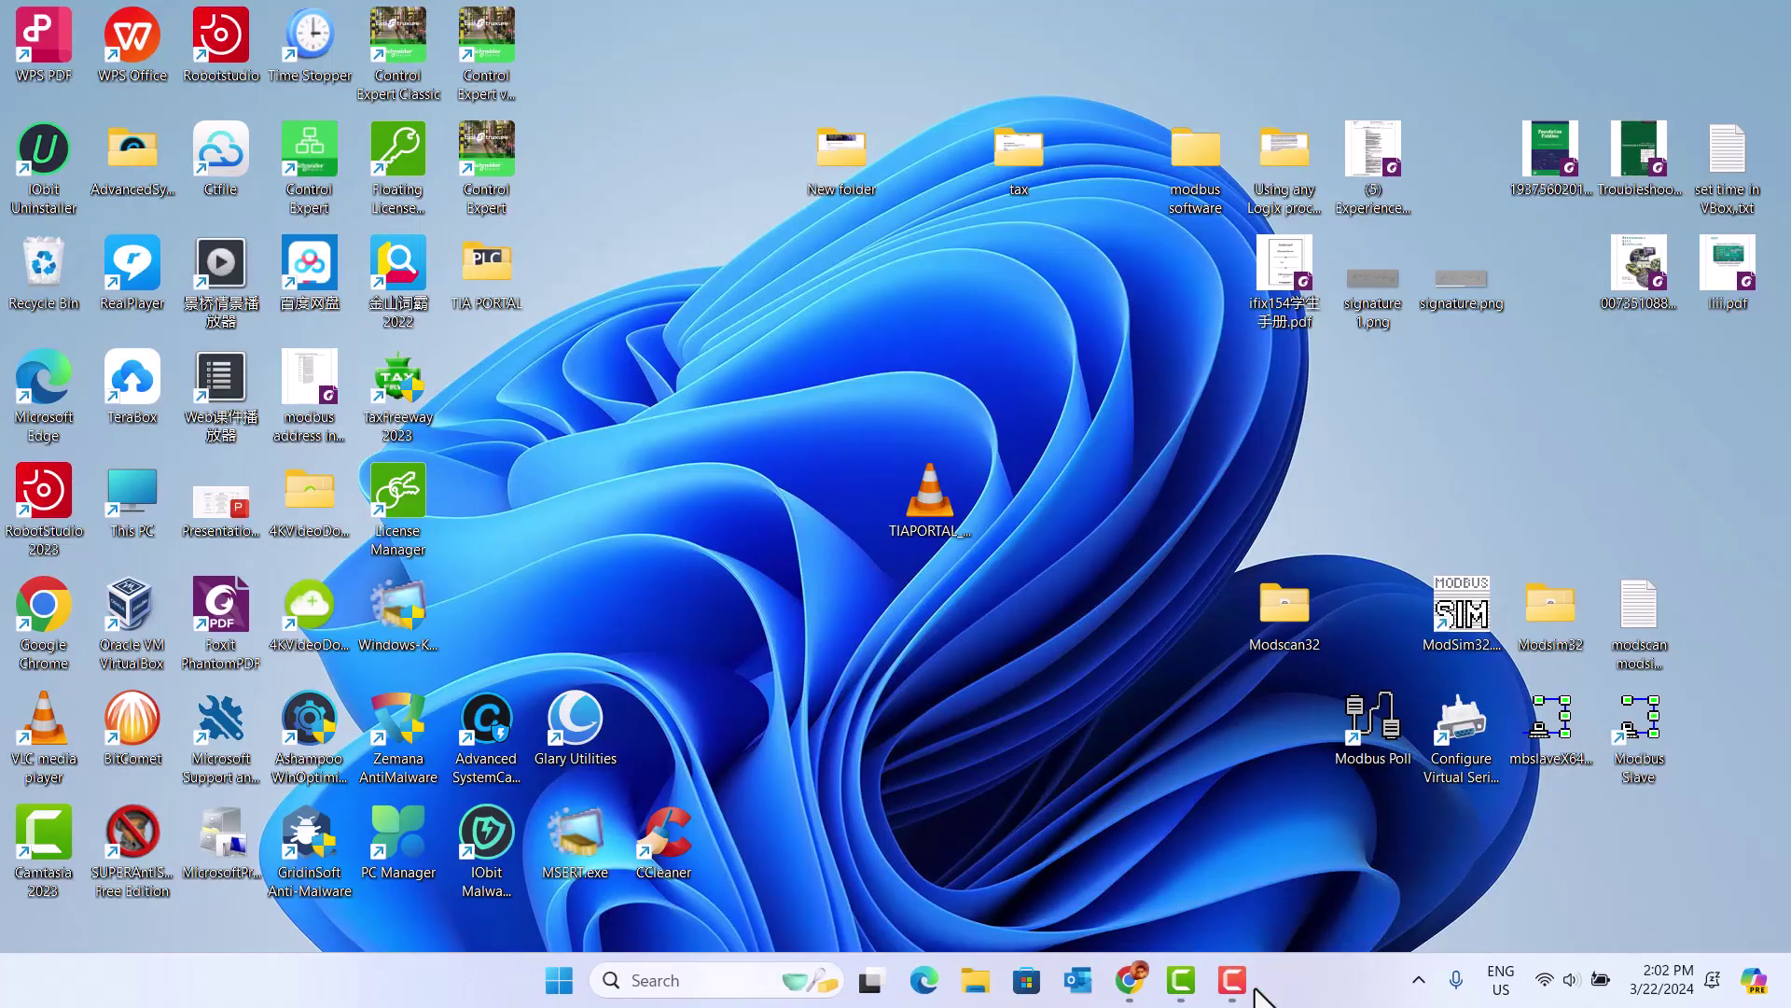
pyautogui.moveTo(1231, 982)
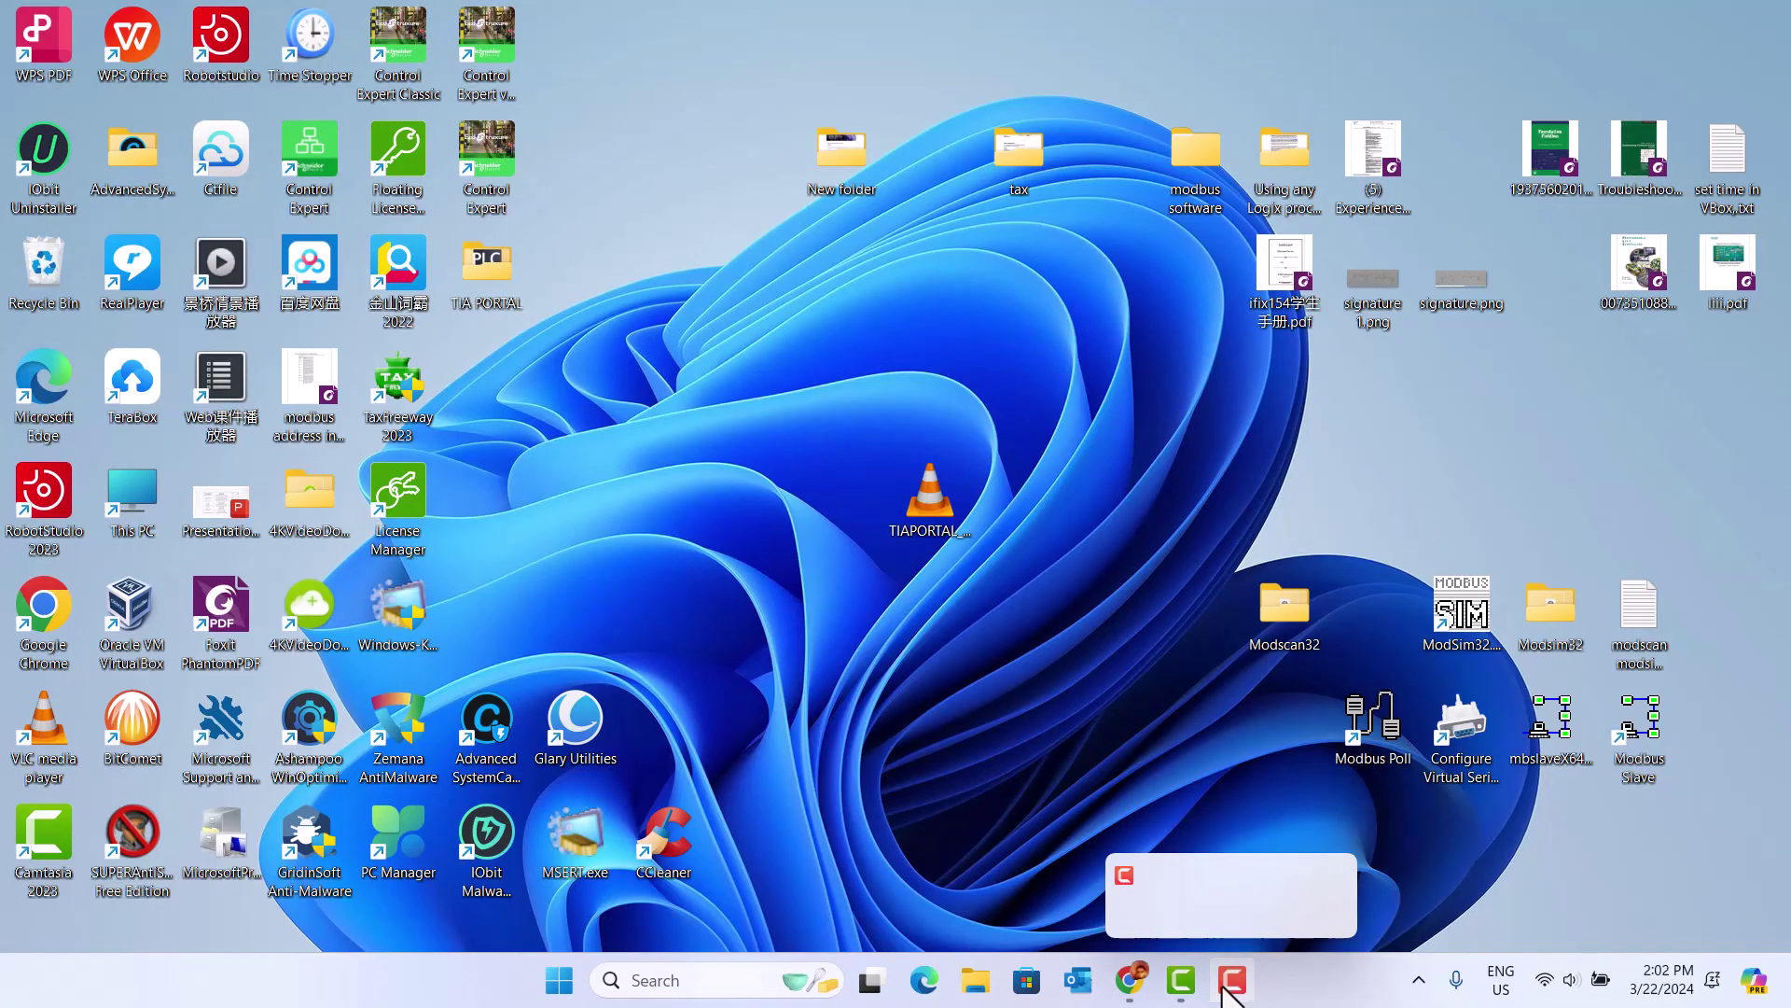
# Return to the FileHorse page in Chrome, close the bottom Adobe ad, and scroll to the top.
pyautogui.click(1128, 980)
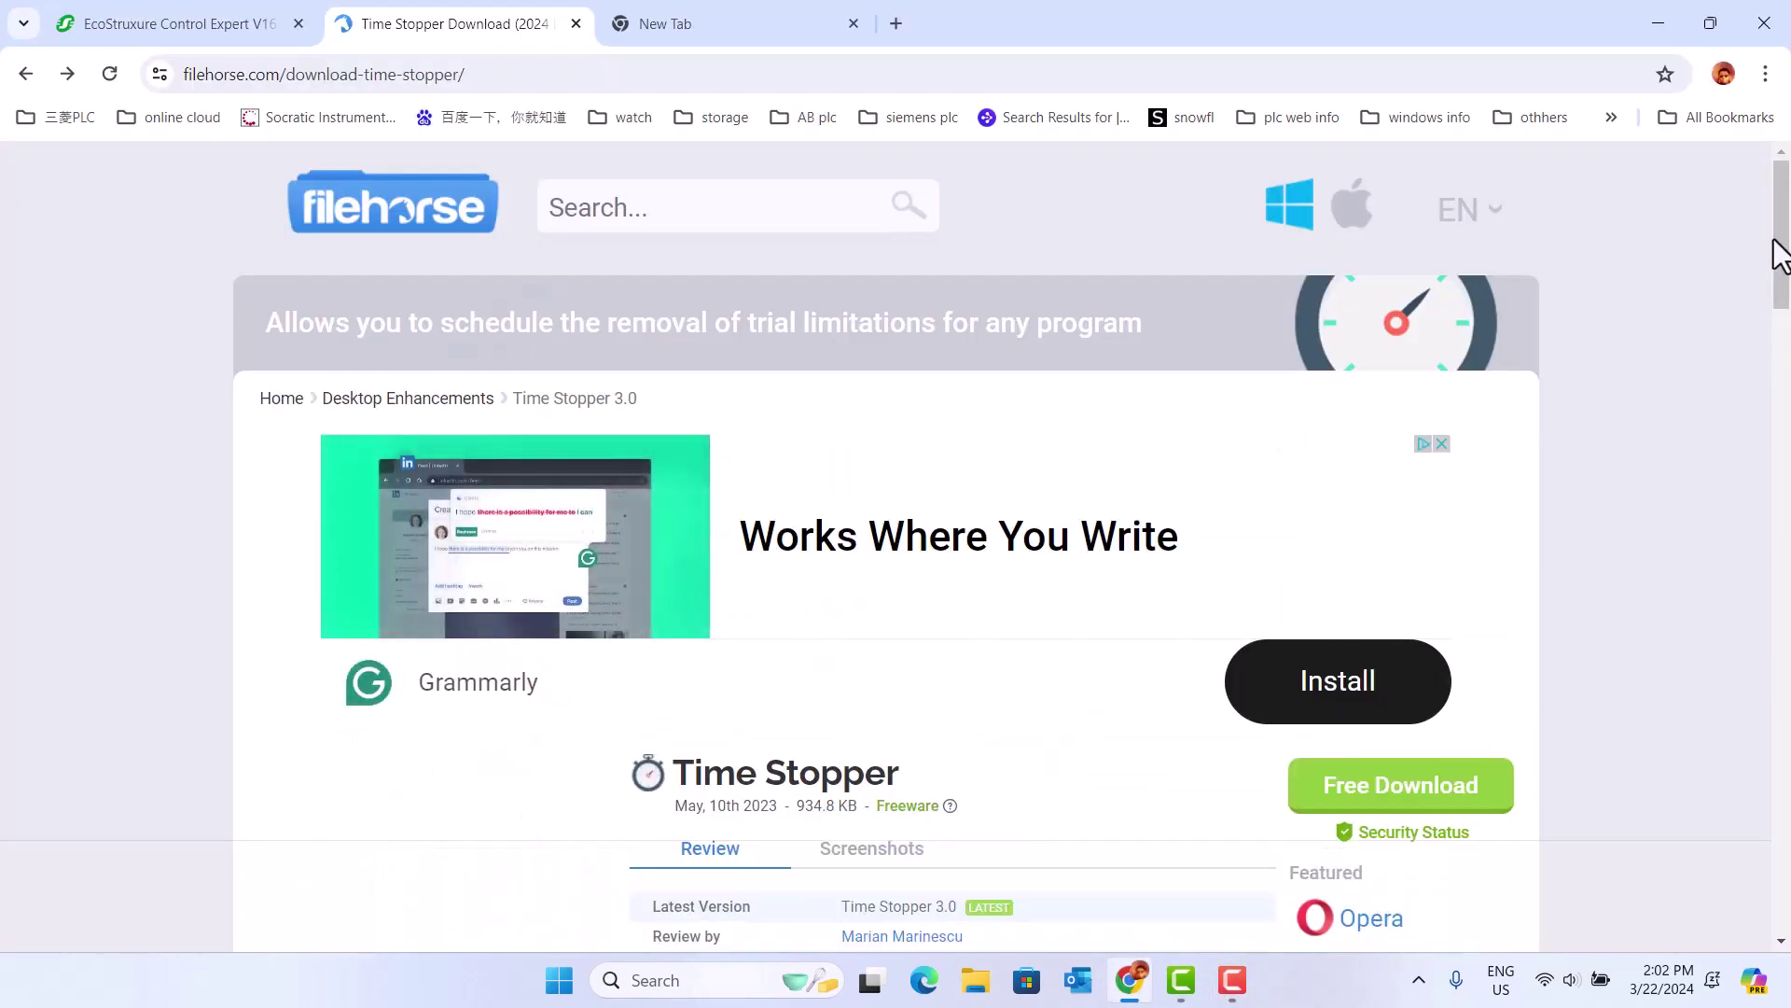
pyautogui.moveTo(1786, 254); pyautogui.dragTo(1785, 317)
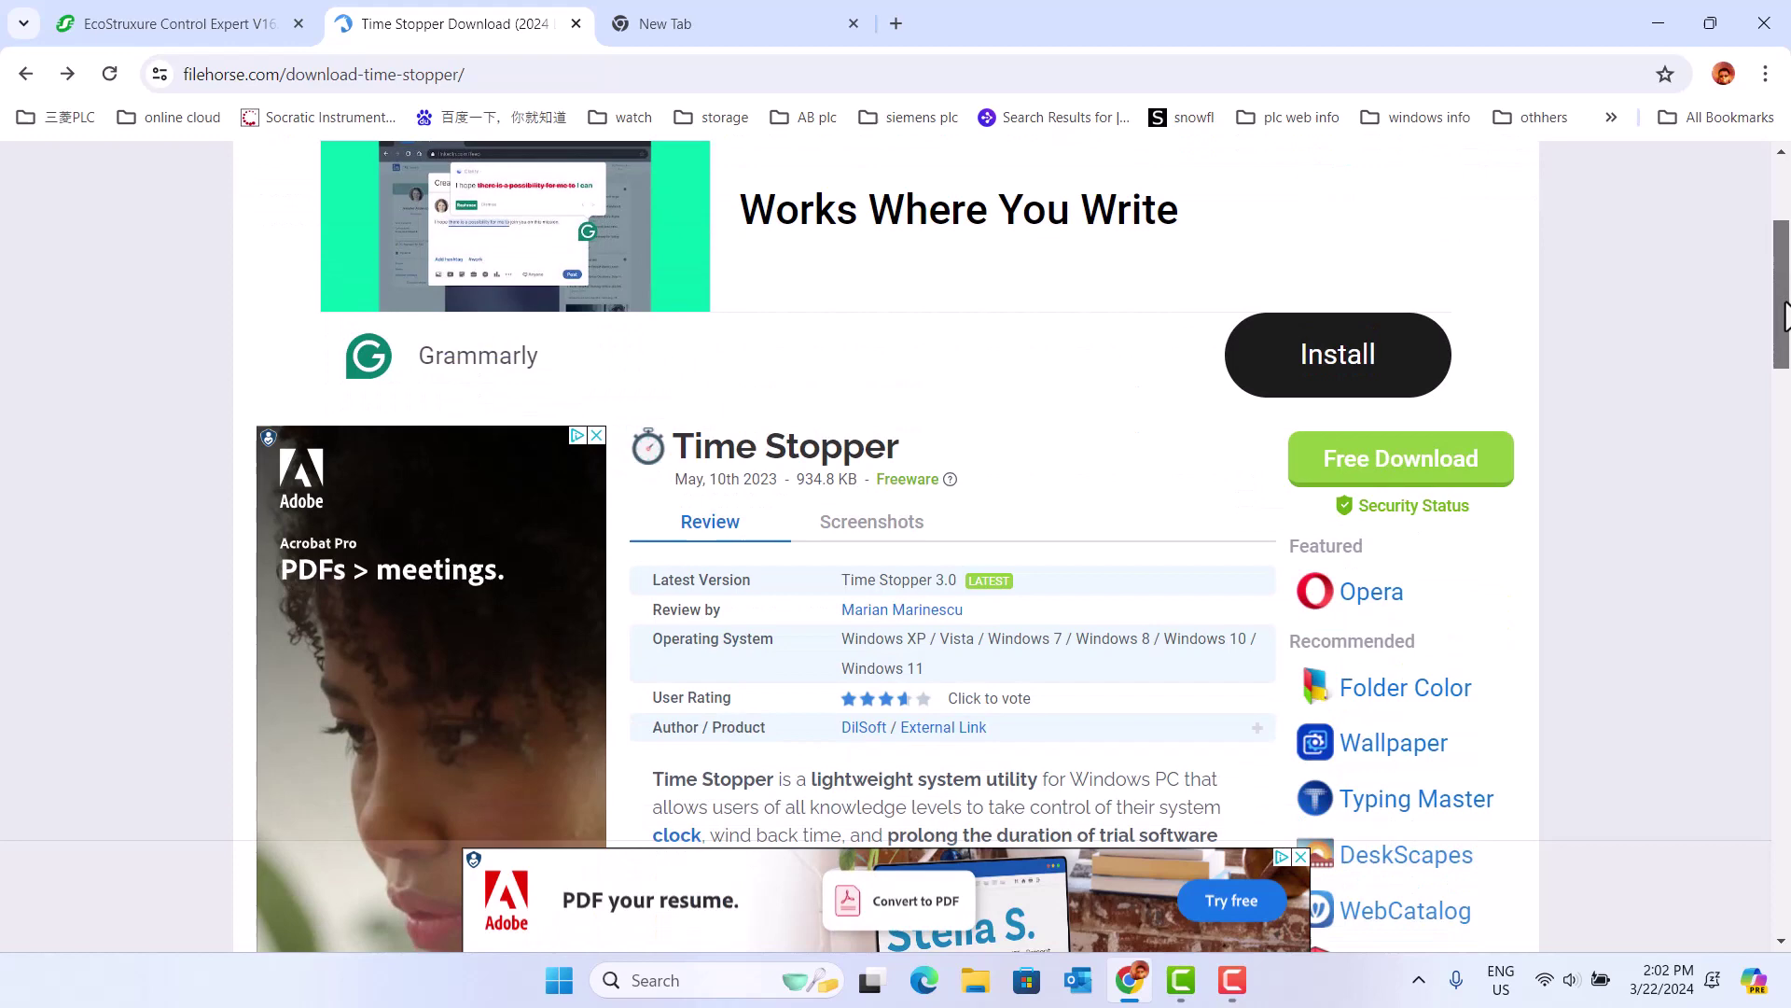
pyautogui.scroll(-2, 873, 293)
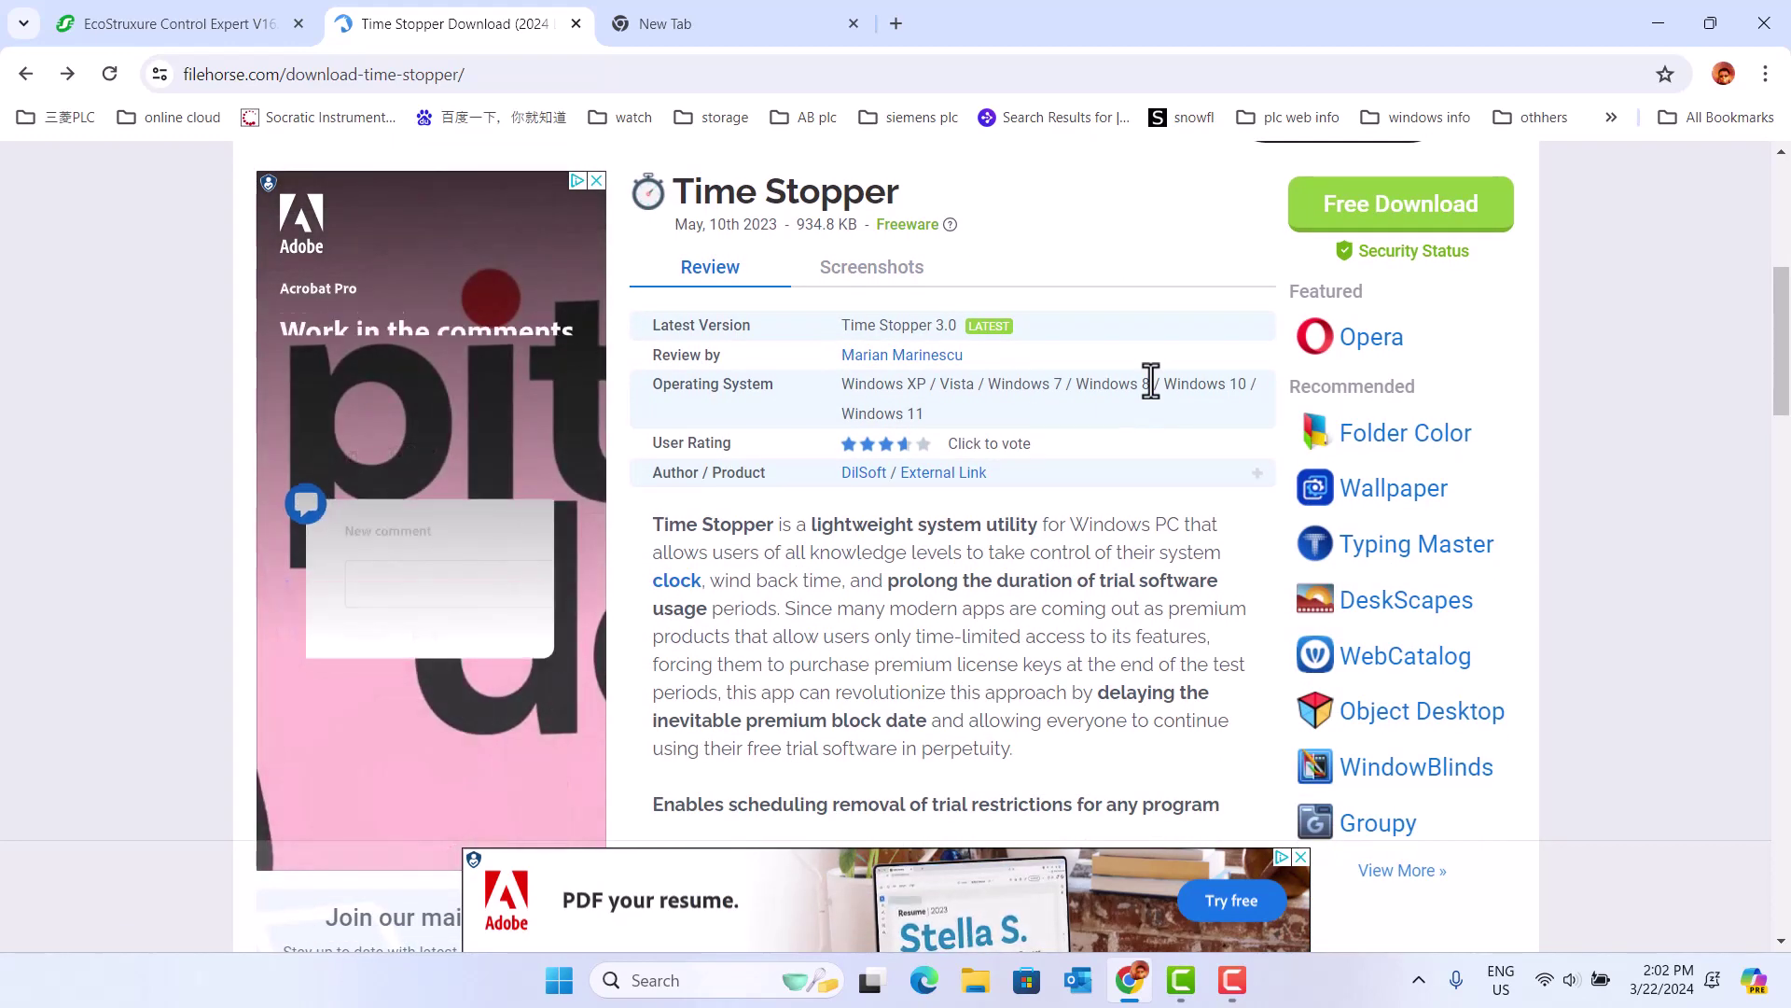
pyautogui.click(1301, 856)
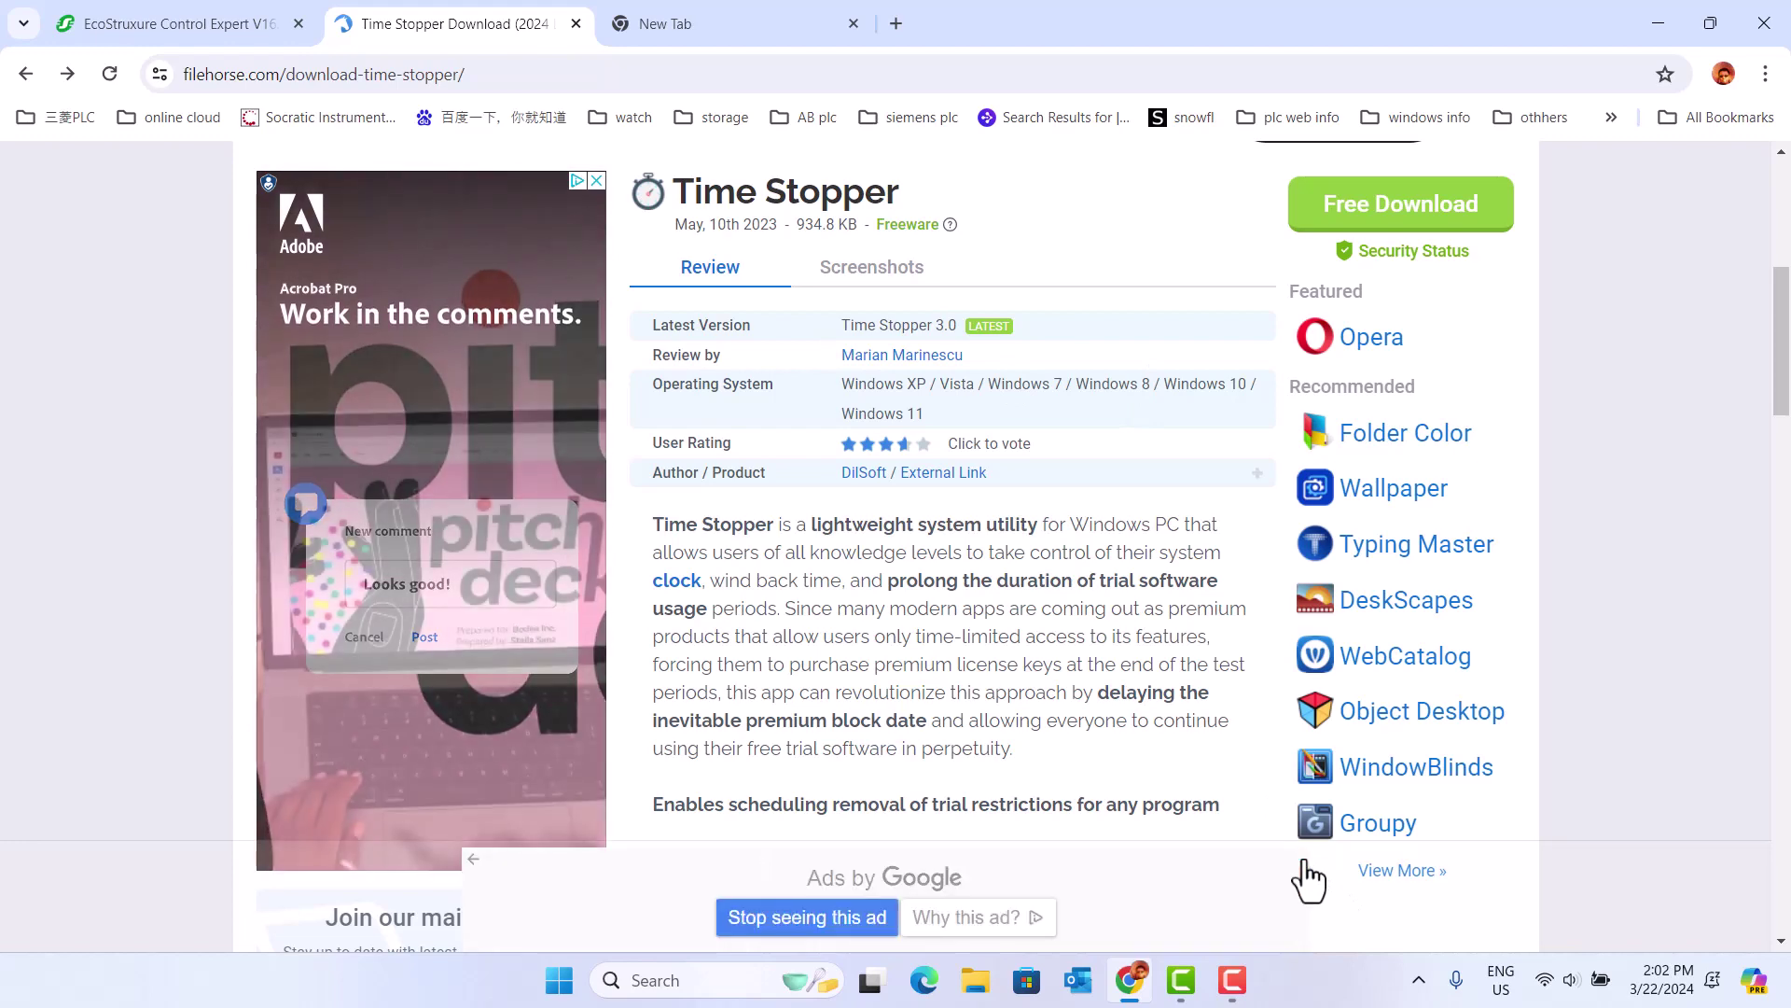
pyautogui.click(1785, 200)
pyautogui.moveTo(1785, 200); pyautogui.dragTo(1782, 241)
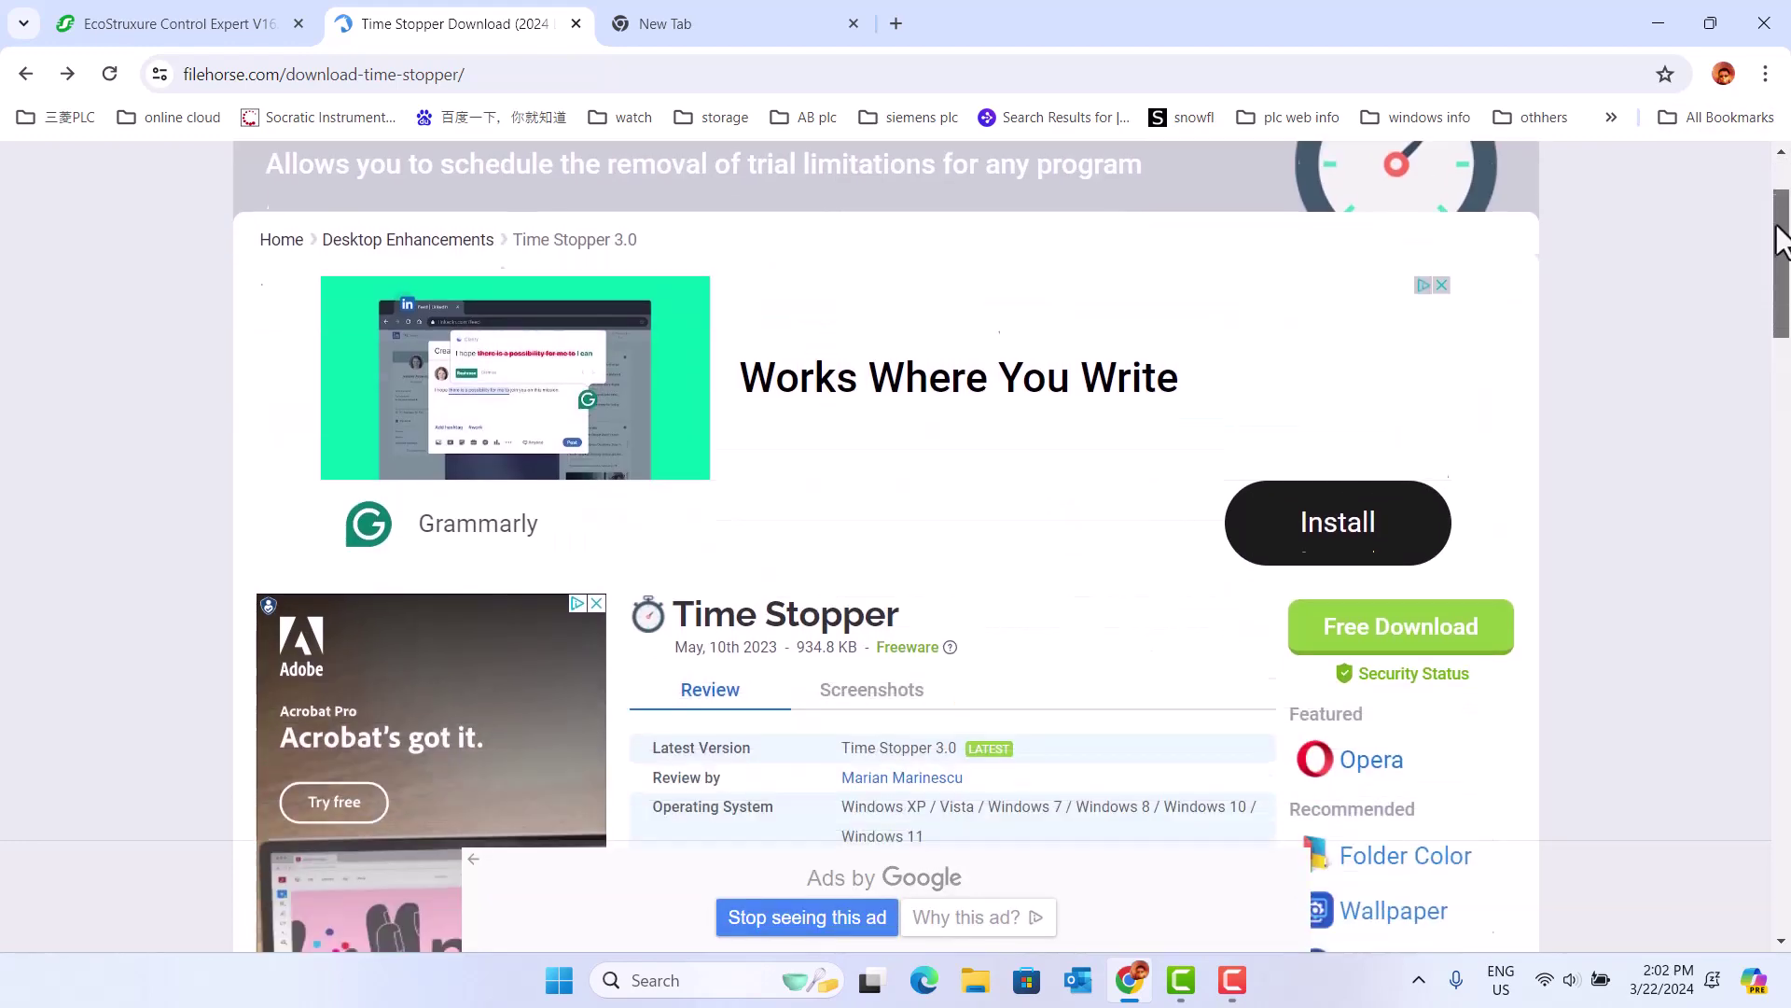